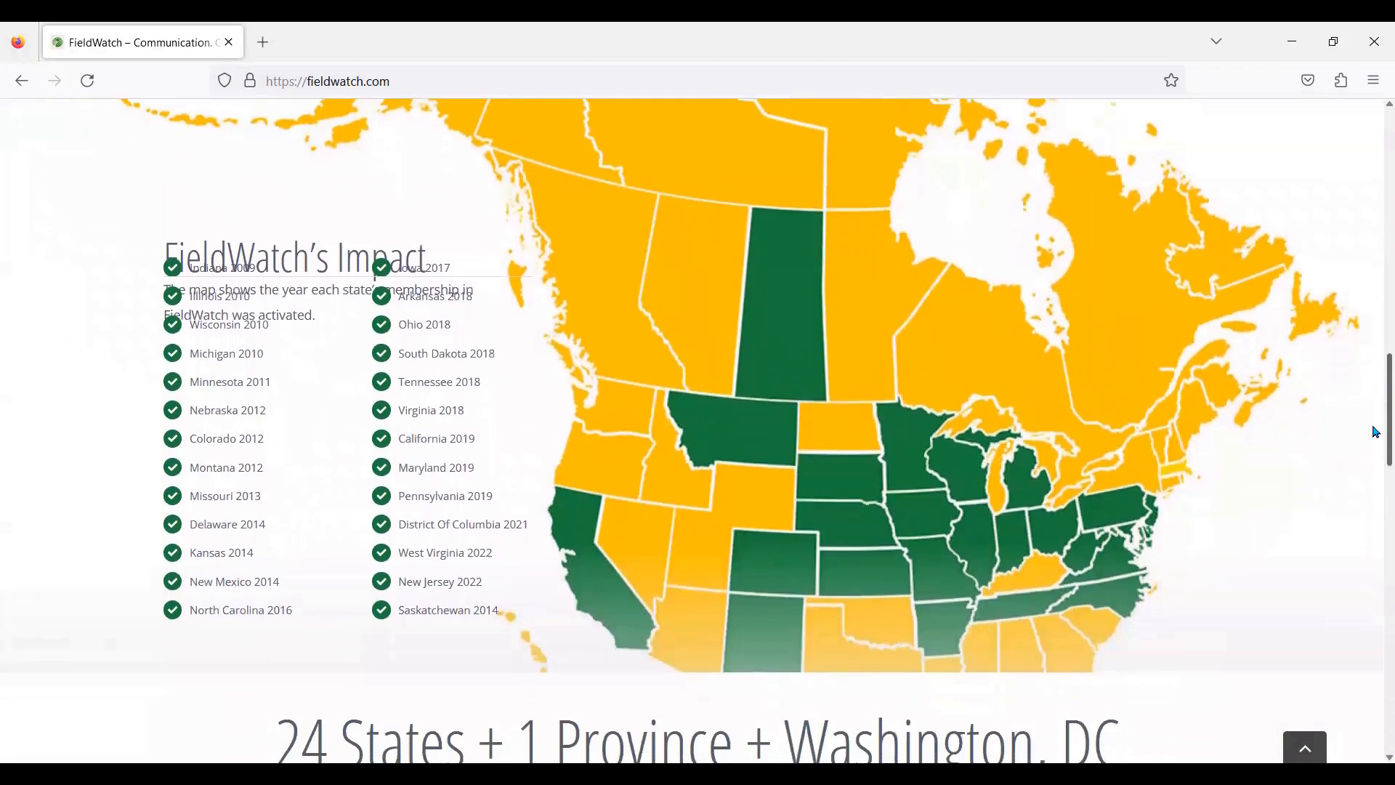
pyautogui.scroll(-3, 1376, 456)
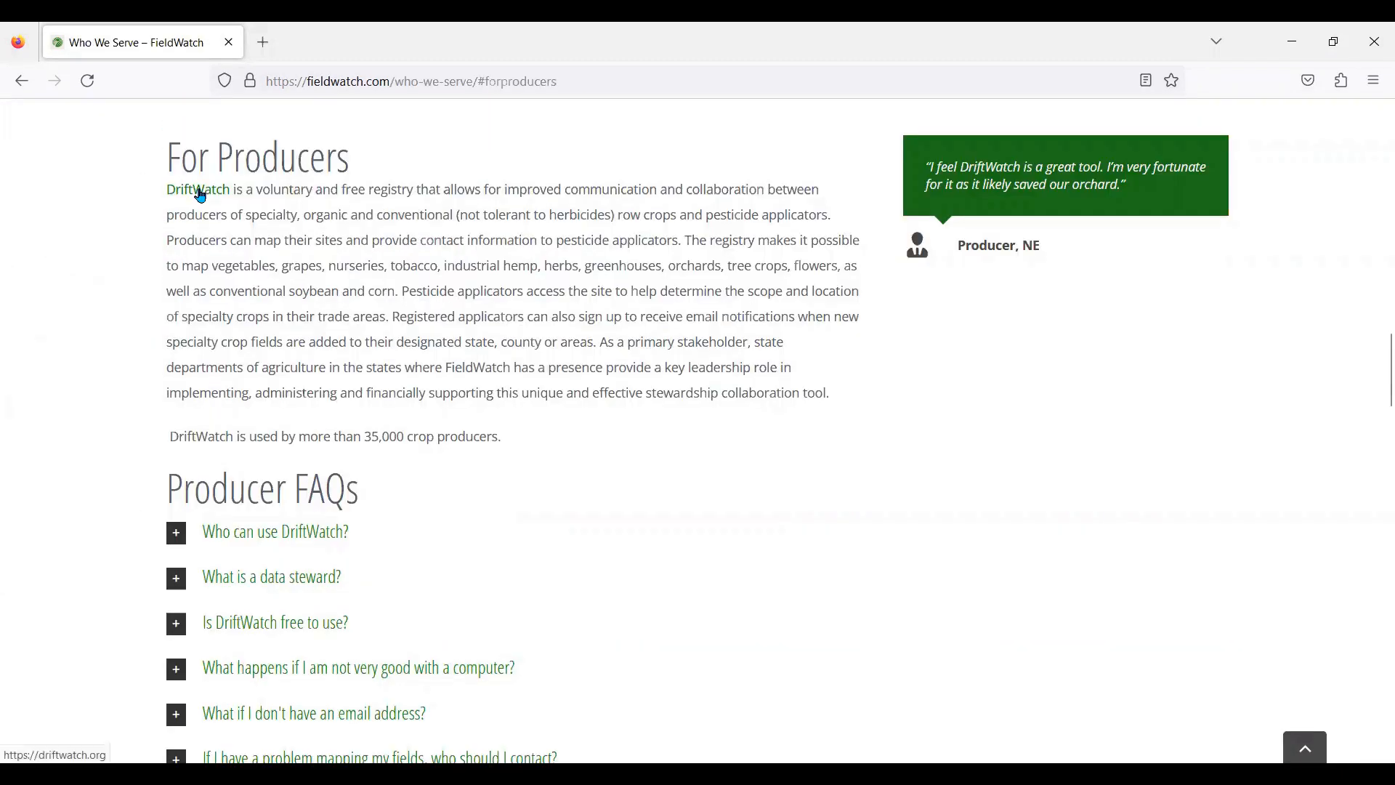
# Step: Open the DriftWatch site and look over the producer sign-up page and a beehive site's details
pyautogui.click(198, 191)
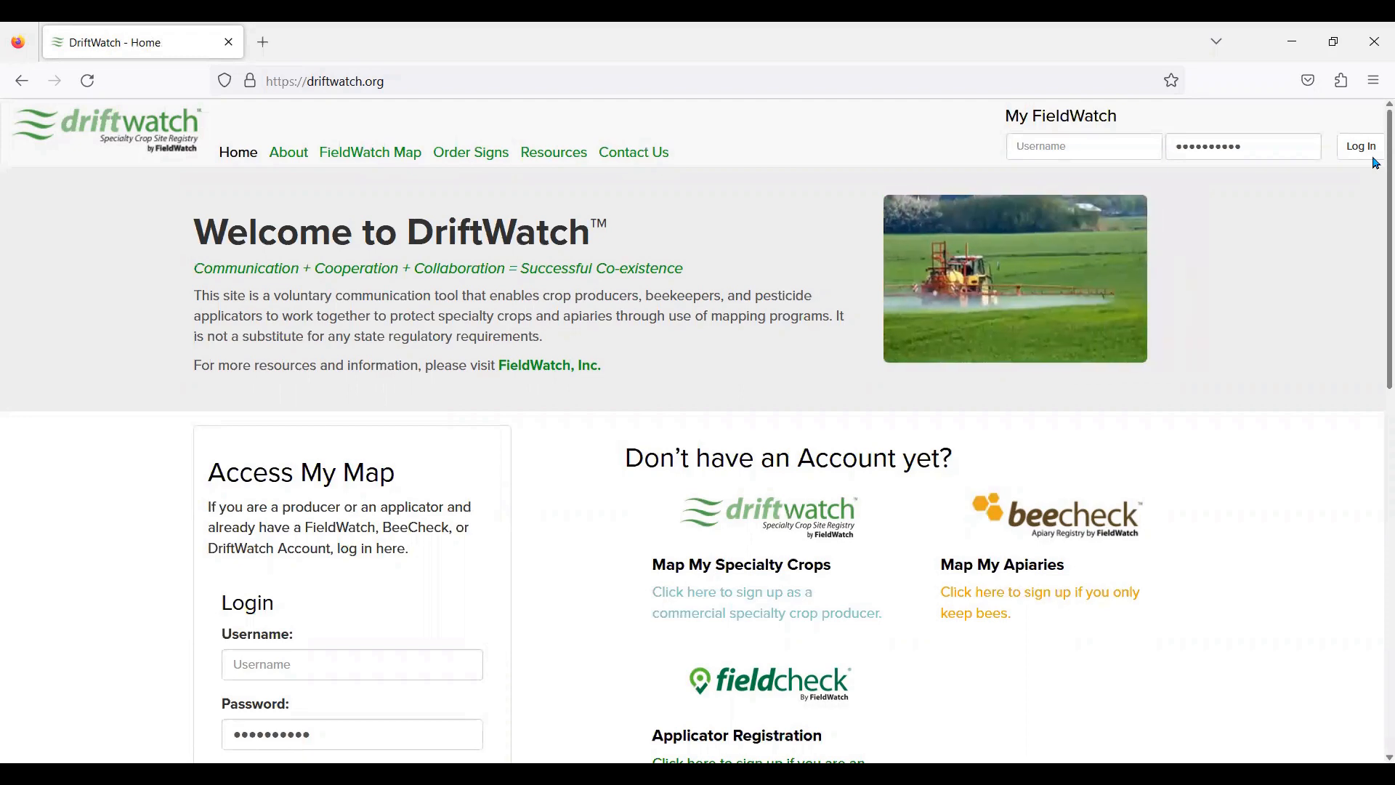
pyautogui.click(767, 603)
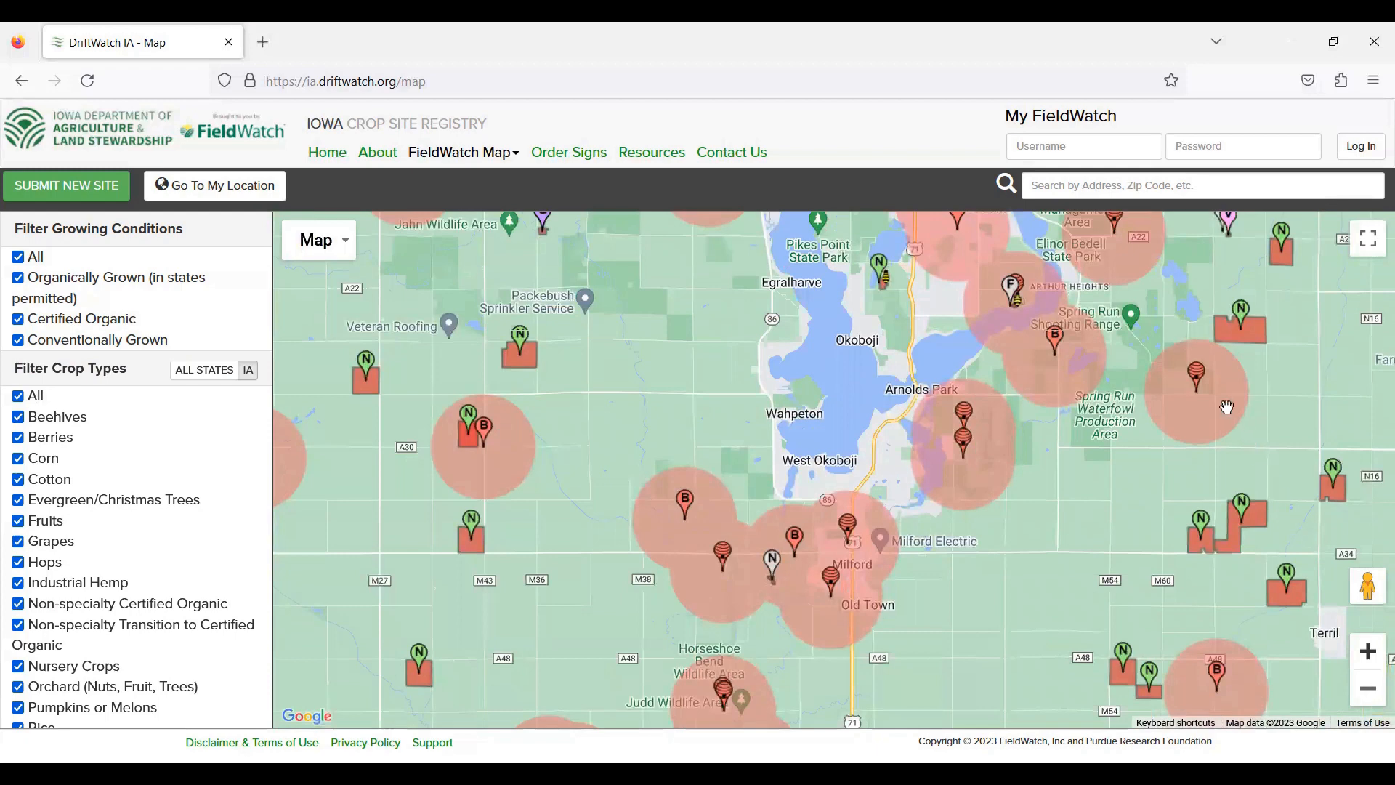
pyautogui.click(1197, 378)
pyautogui.moveTo(1061, 351)
pyautogui.moveTo(1204, 531)
# Step: View the applicator sign-up page, then open the Iowa interactive registry map
pyautogui.click(1221, 687)
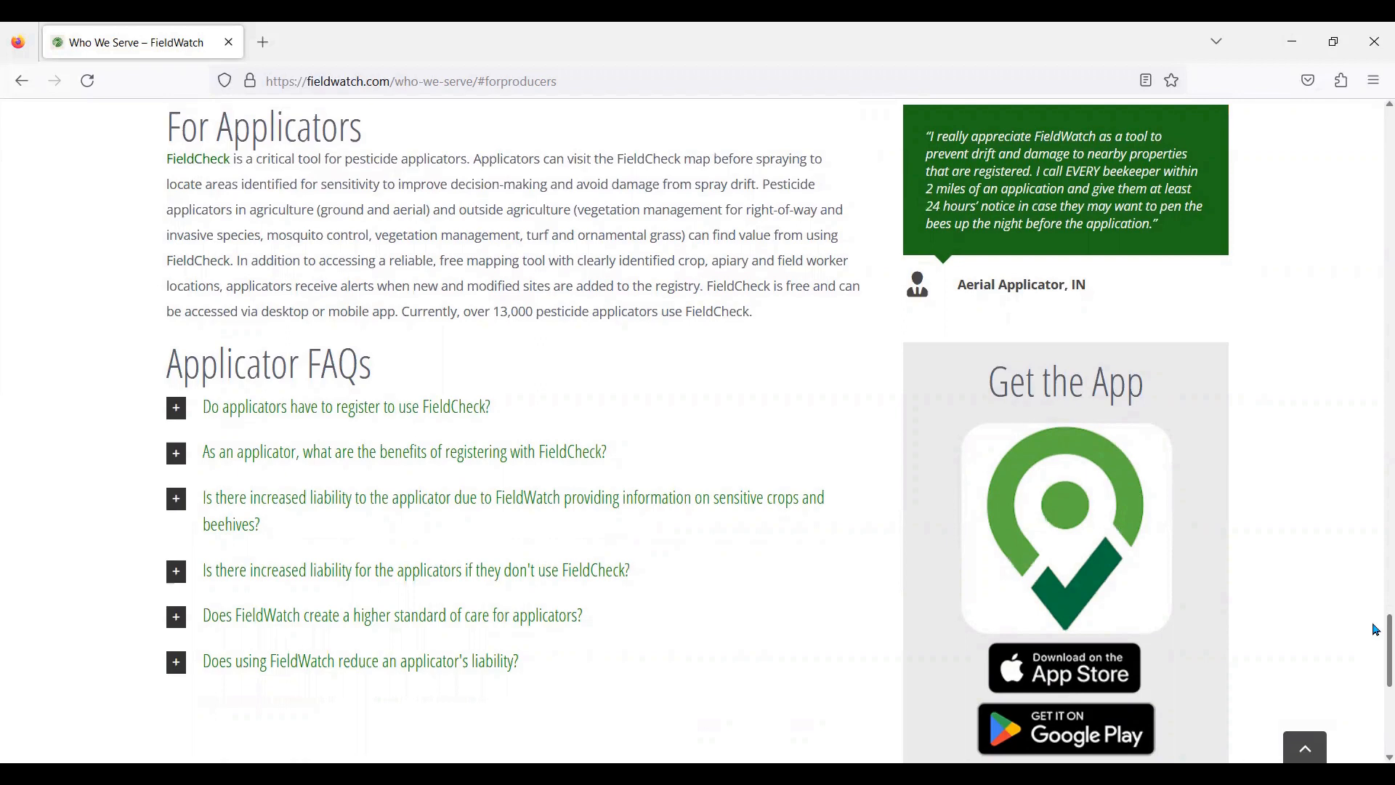
pyautogui.moveTo(1375, 629); pyautogui.dragTo(1375, 155)
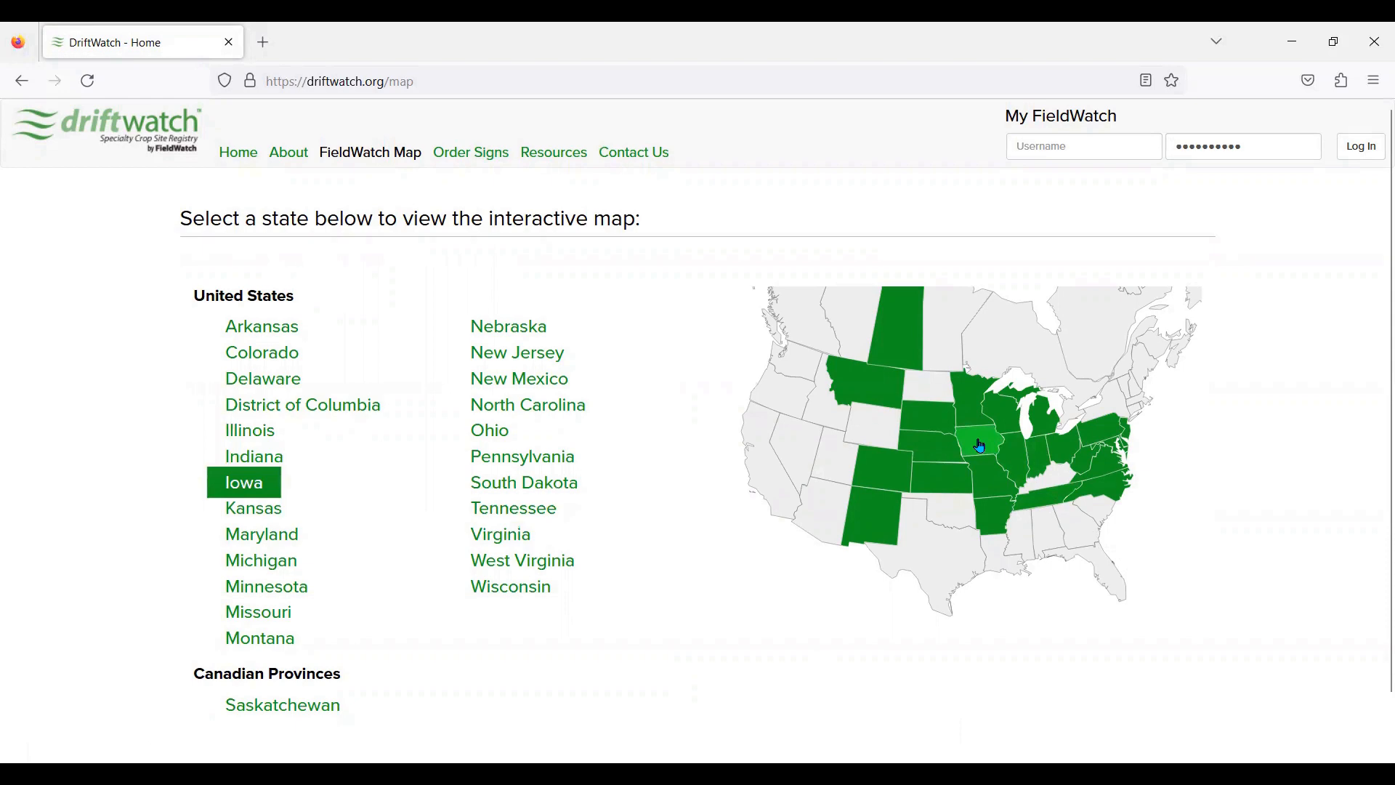
pyautogui.click(980, 446)
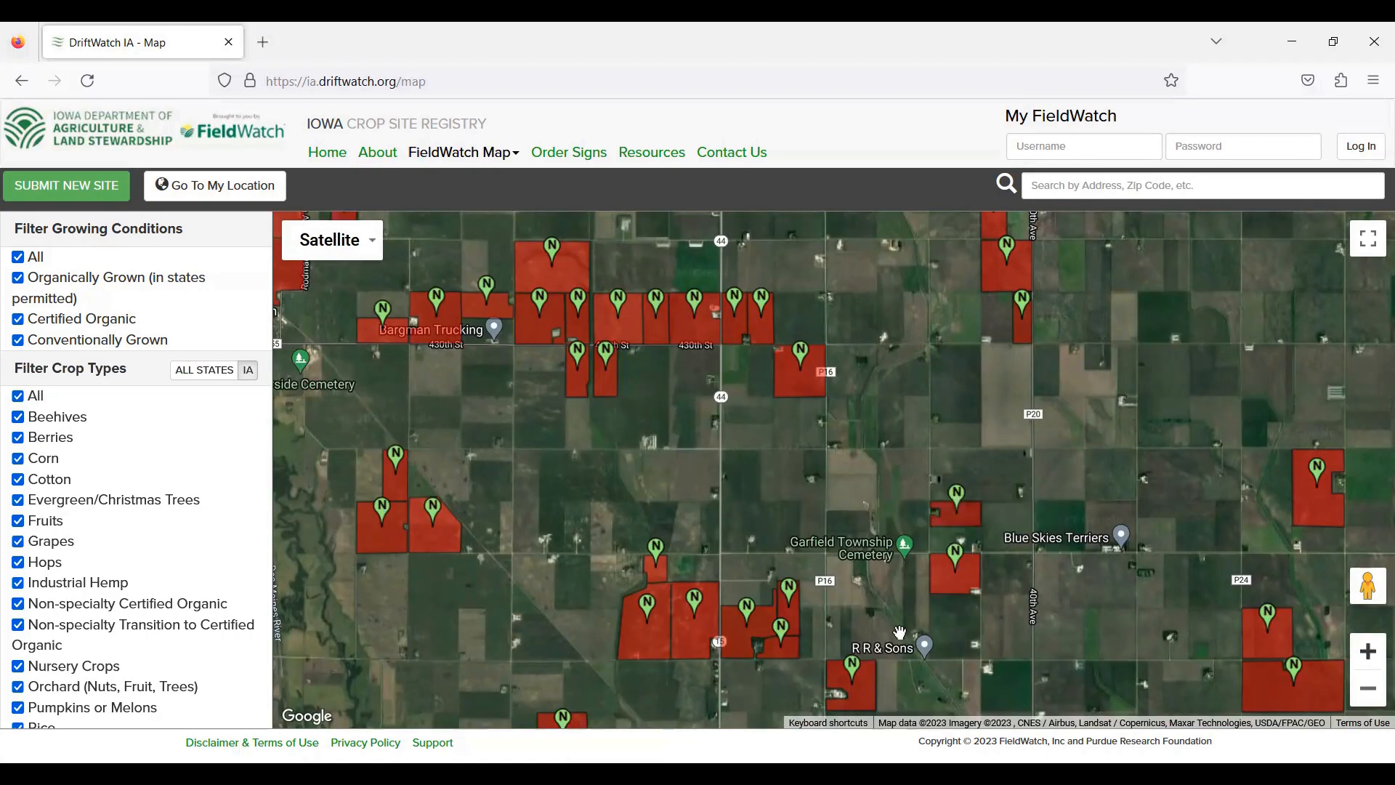
# Step: Scroll down to the registry cards and open For Producers under DriftWatch
pyautogui.moveTo(849, 687)
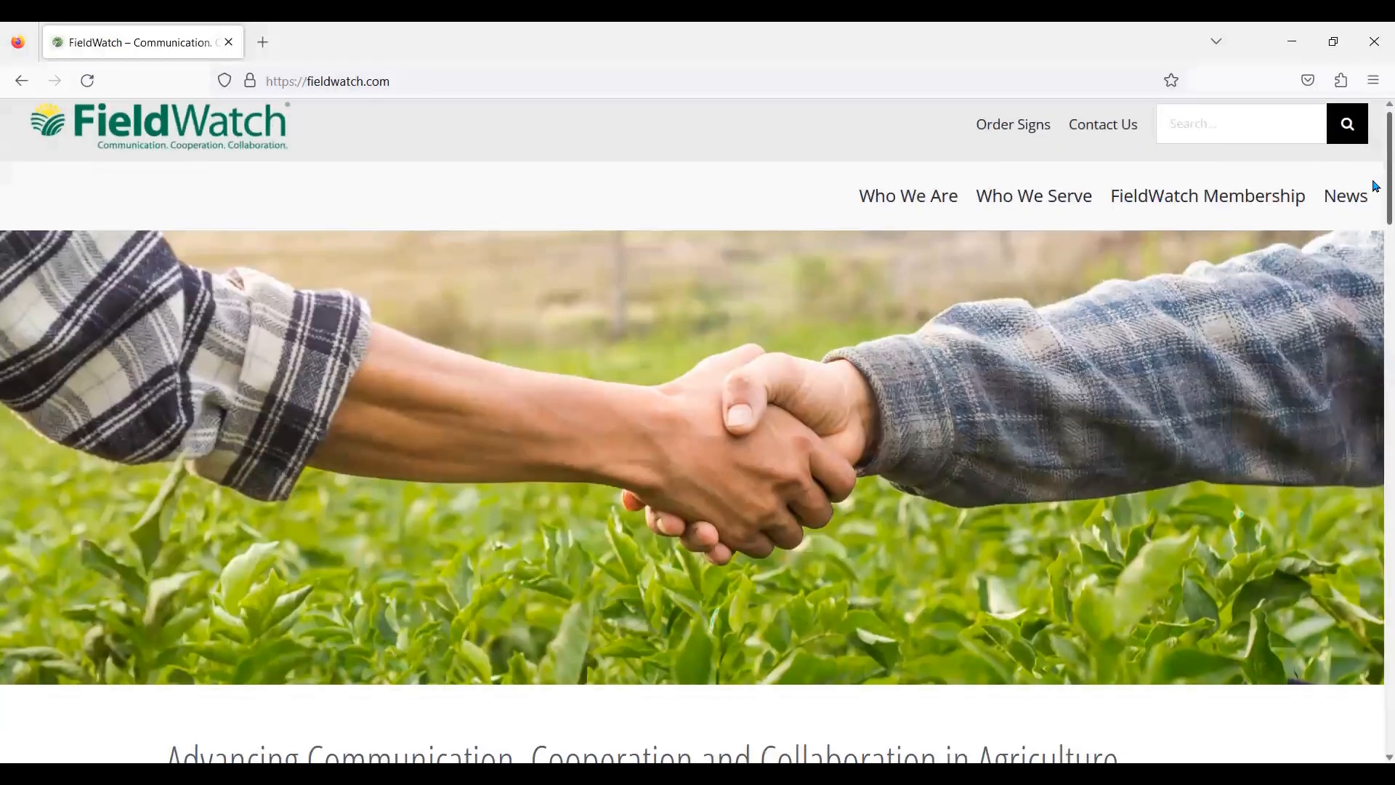
pyautogui.scroll(-2, 1373, 187)
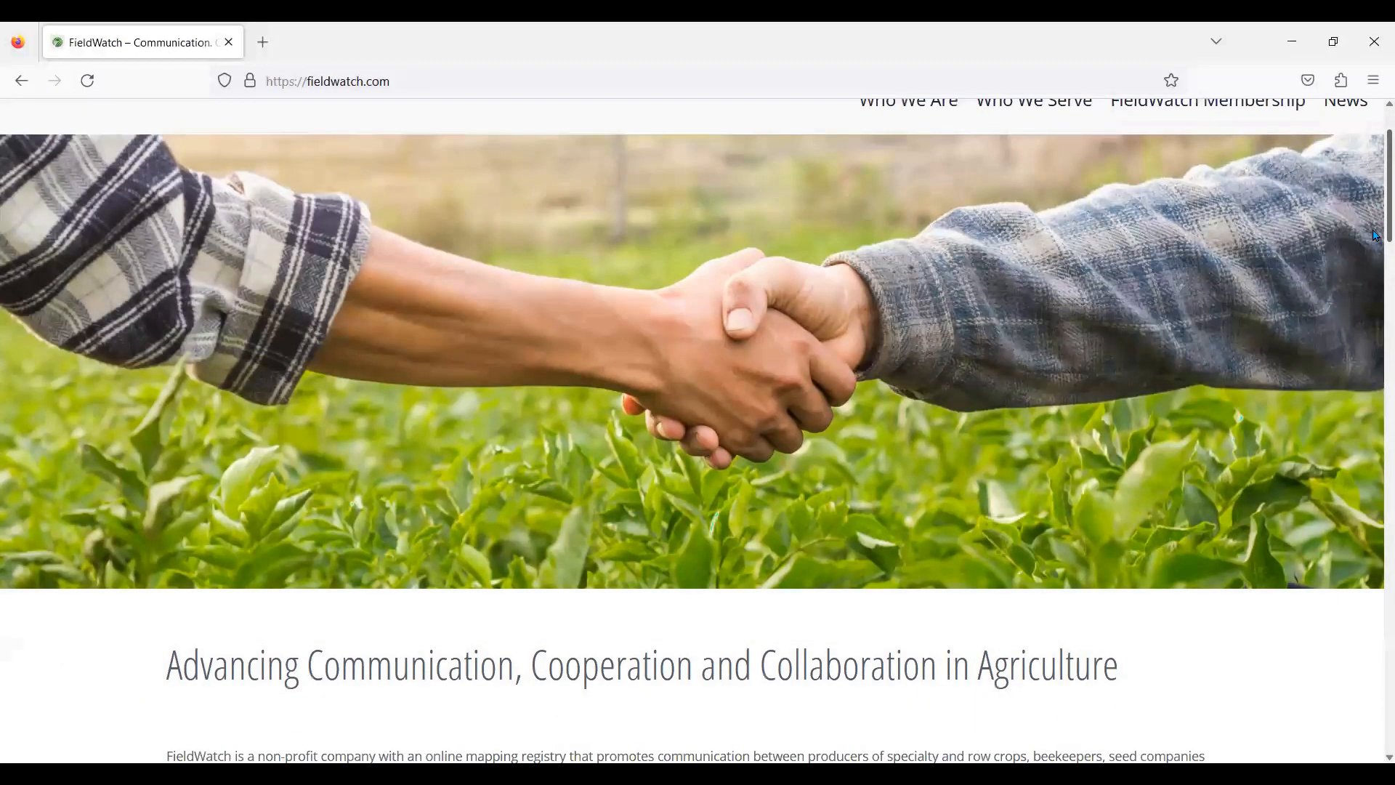
pyautogui.scroll(-3, 1375, 247)
pyautogui.scroll(-3, 1375, 276)
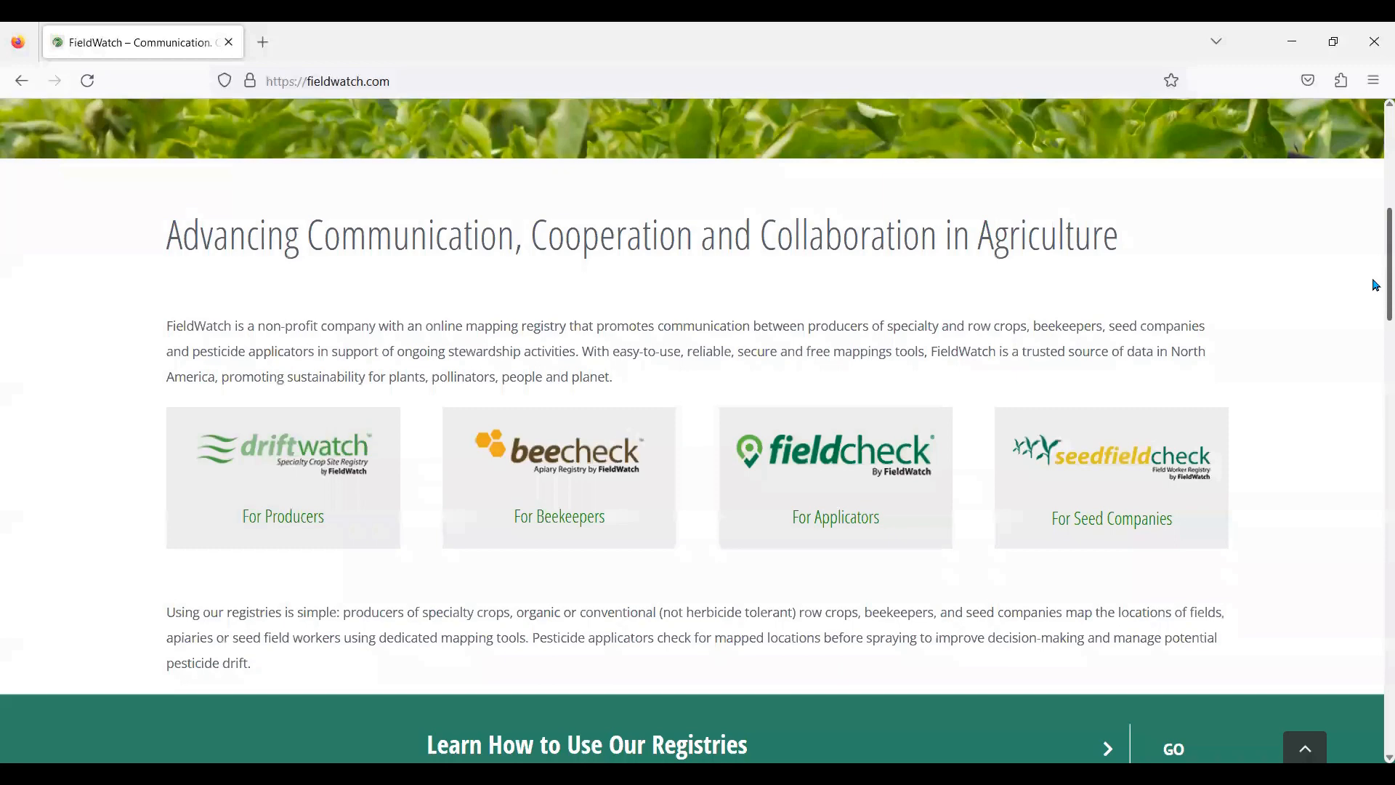
pyautogui.scroll(-1, 1375, 286)
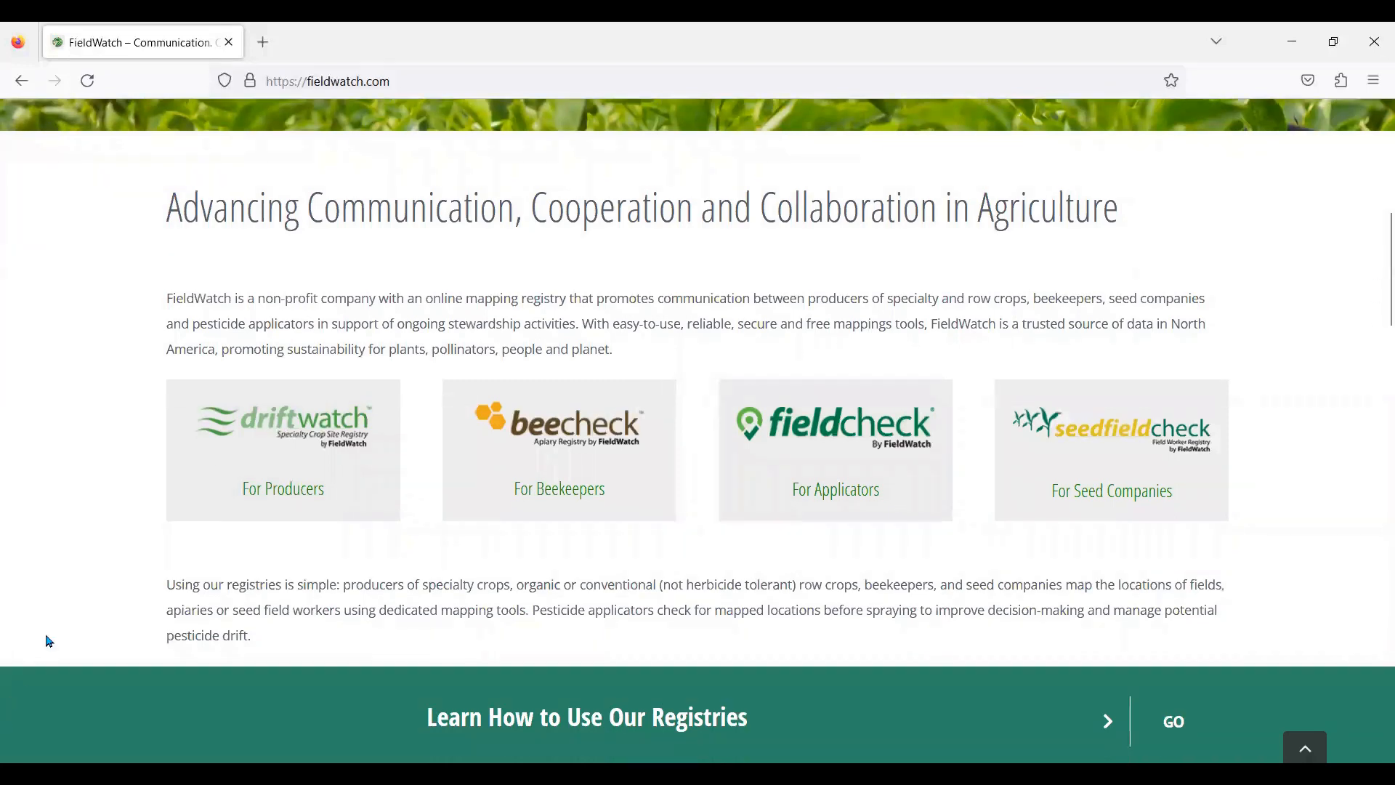
pyautogui.click(280, 496)
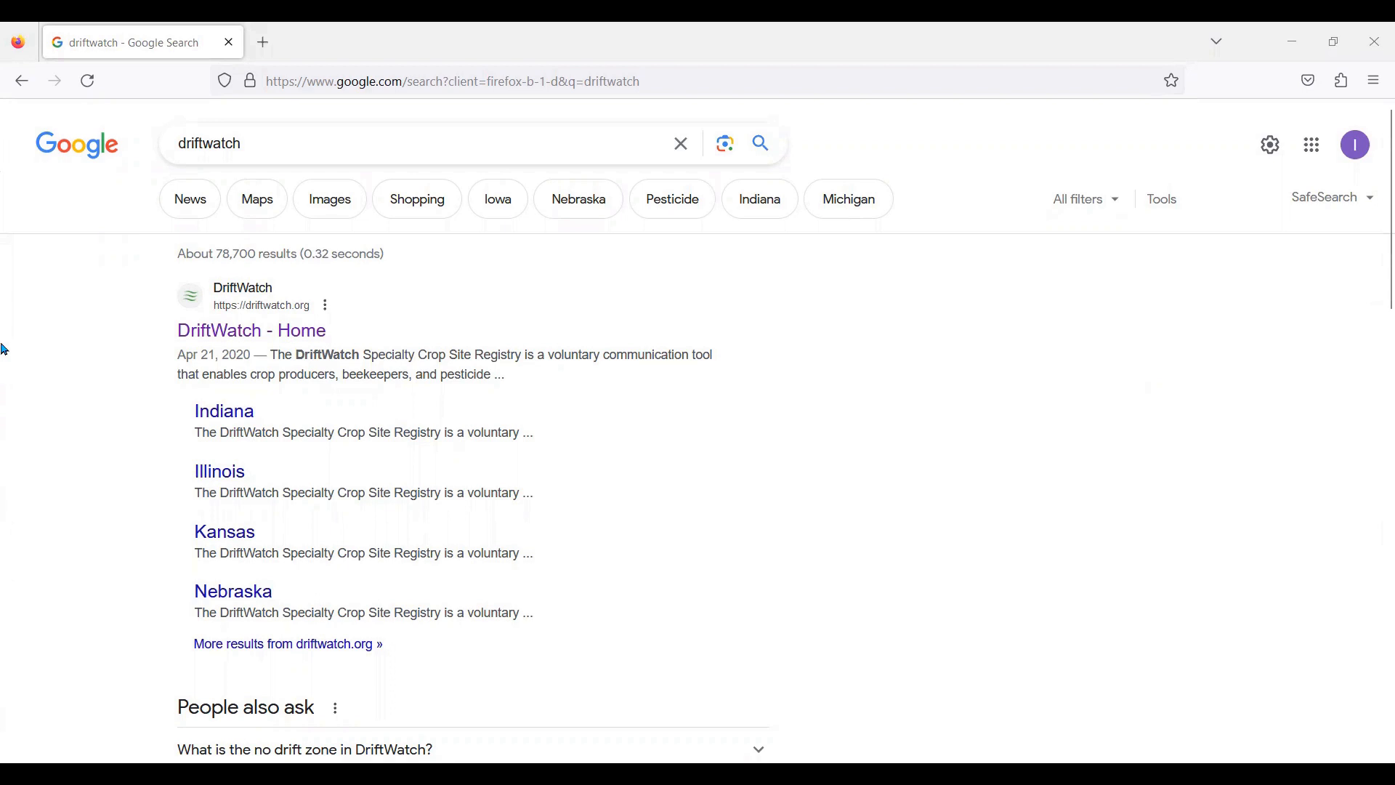
# Step: Open the DriftWatch - Home result and go to the specialty crop producer sign-up form
pyautogui.click(211, 335)
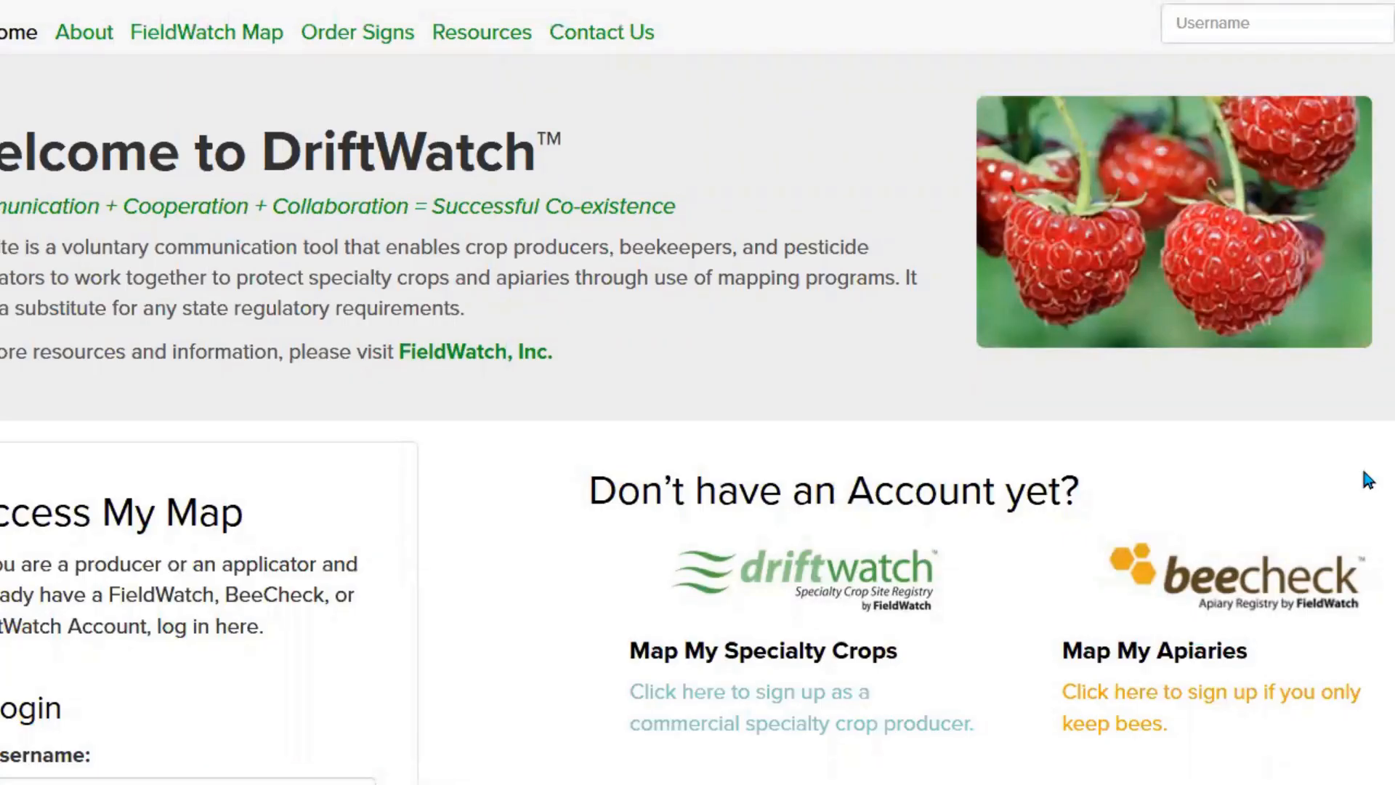
pyautogui.click(787, 699)
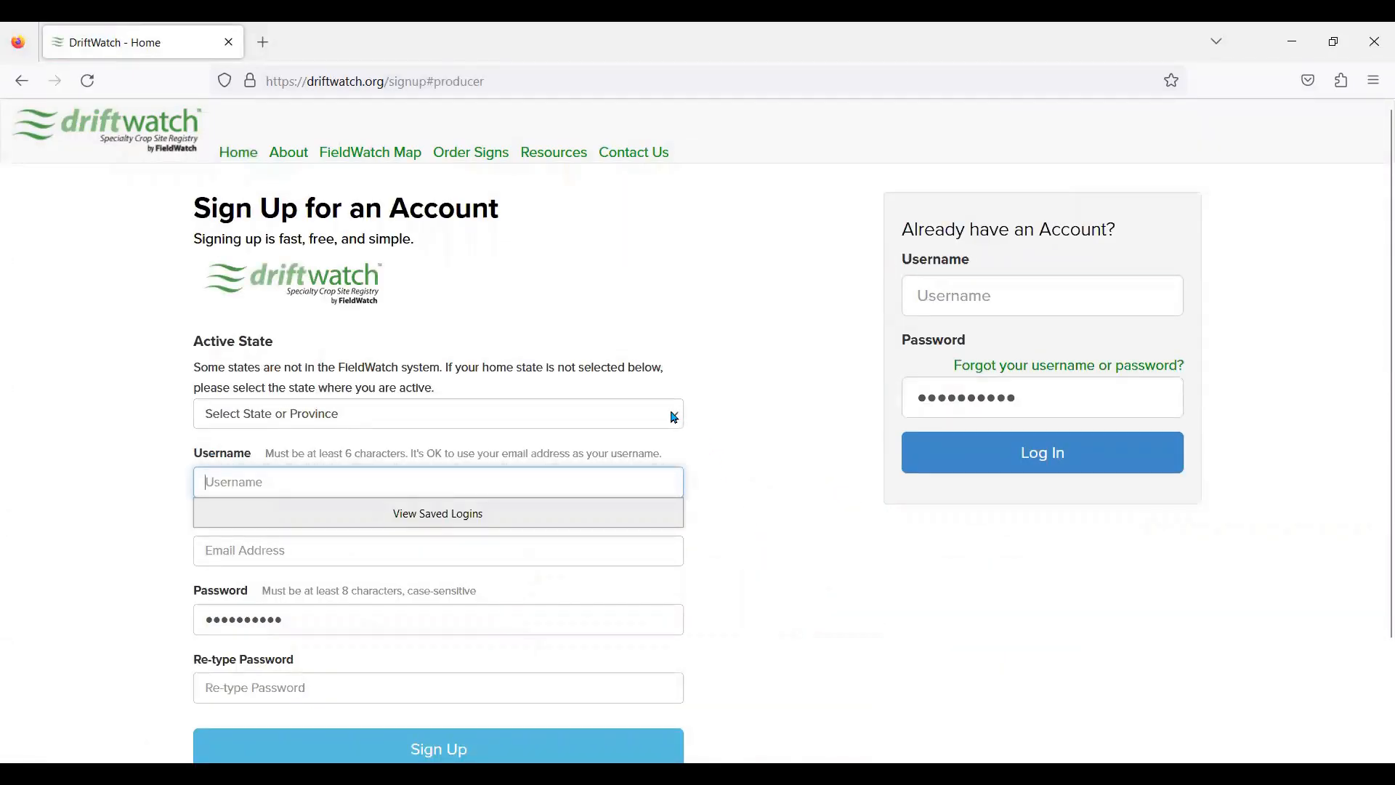
# Step: Set the active state to Iowa and enter the account username, e-mail address and password
pyautogui.click(674, 420)
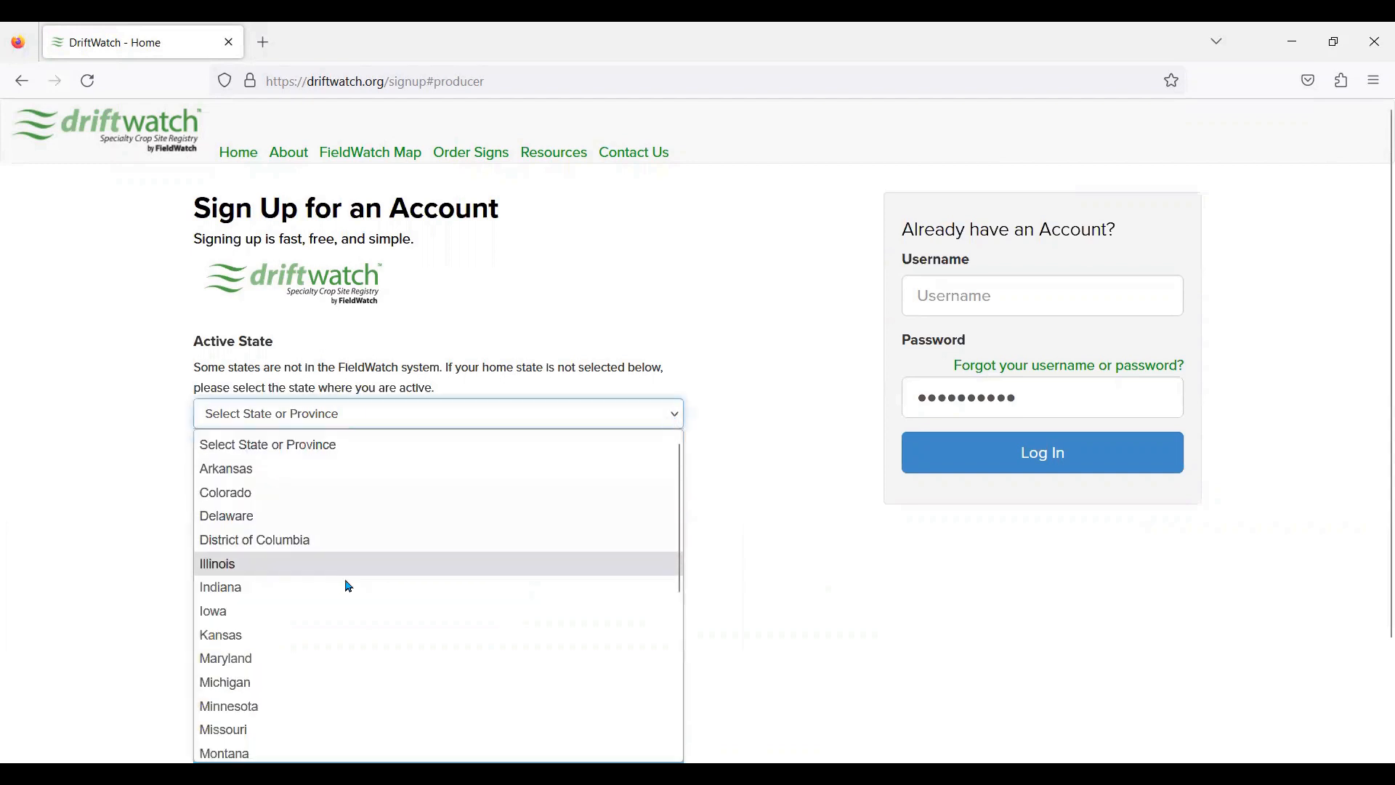
pyautogui.click(291, 623)
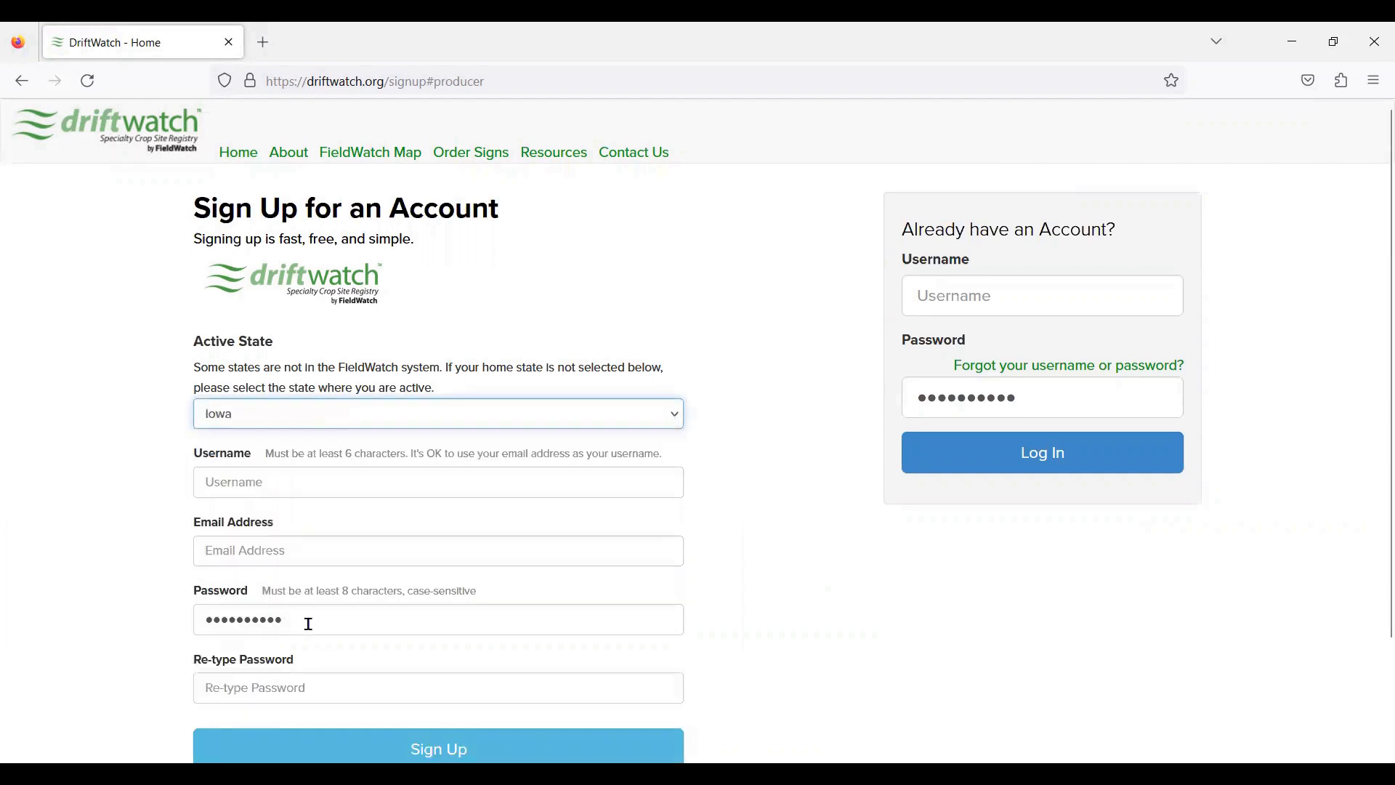
pyautogui.click(252, 482)
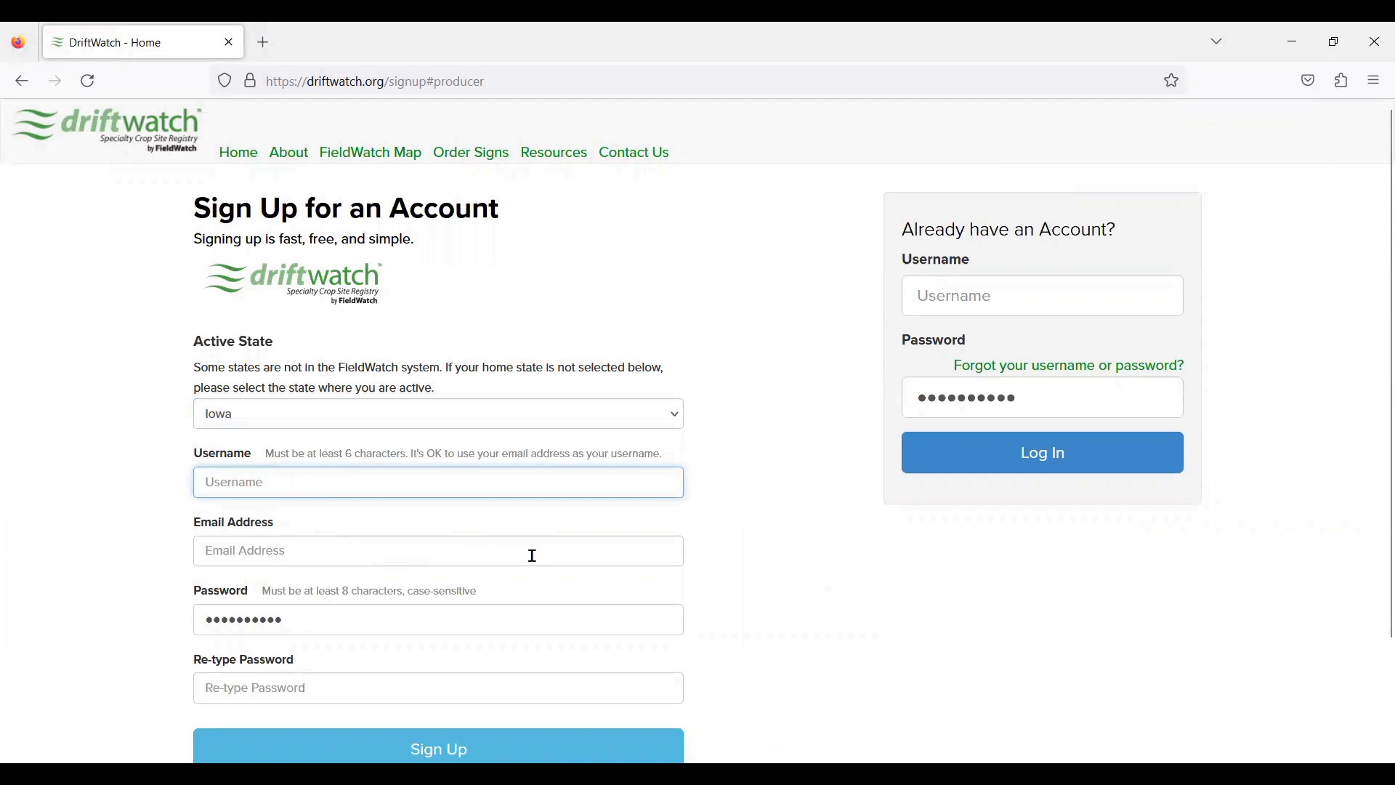
pyautogui.write('Nut Haven')
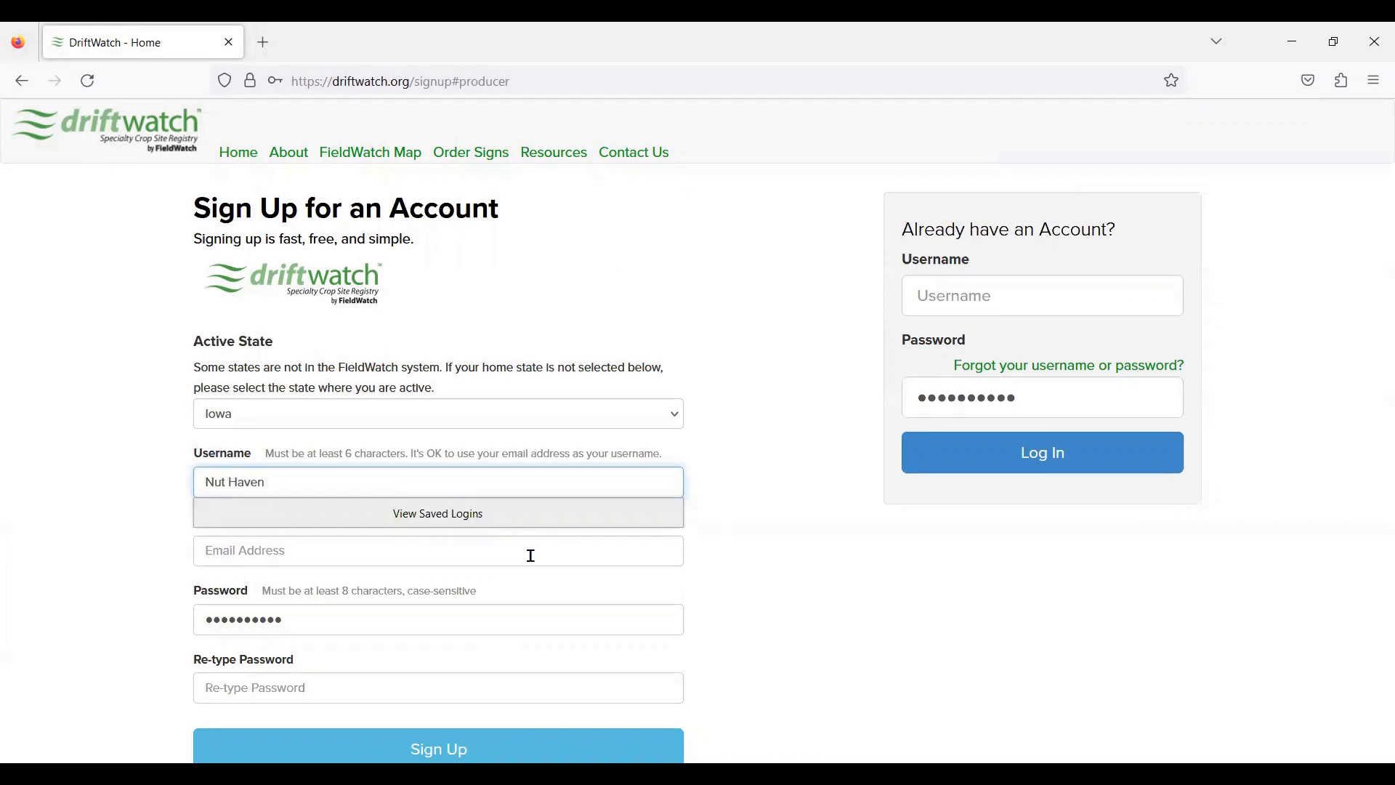
pyautogui.click(297, 551)
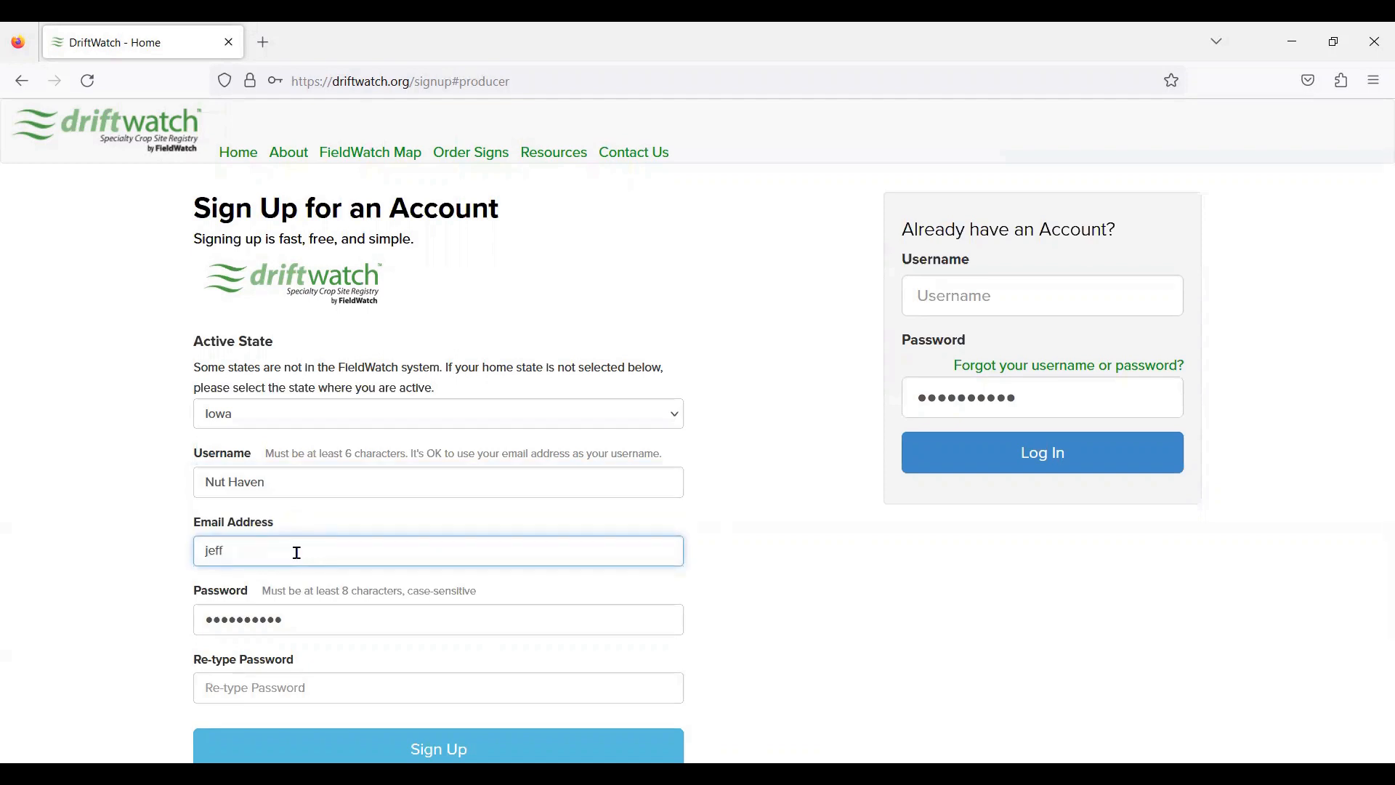
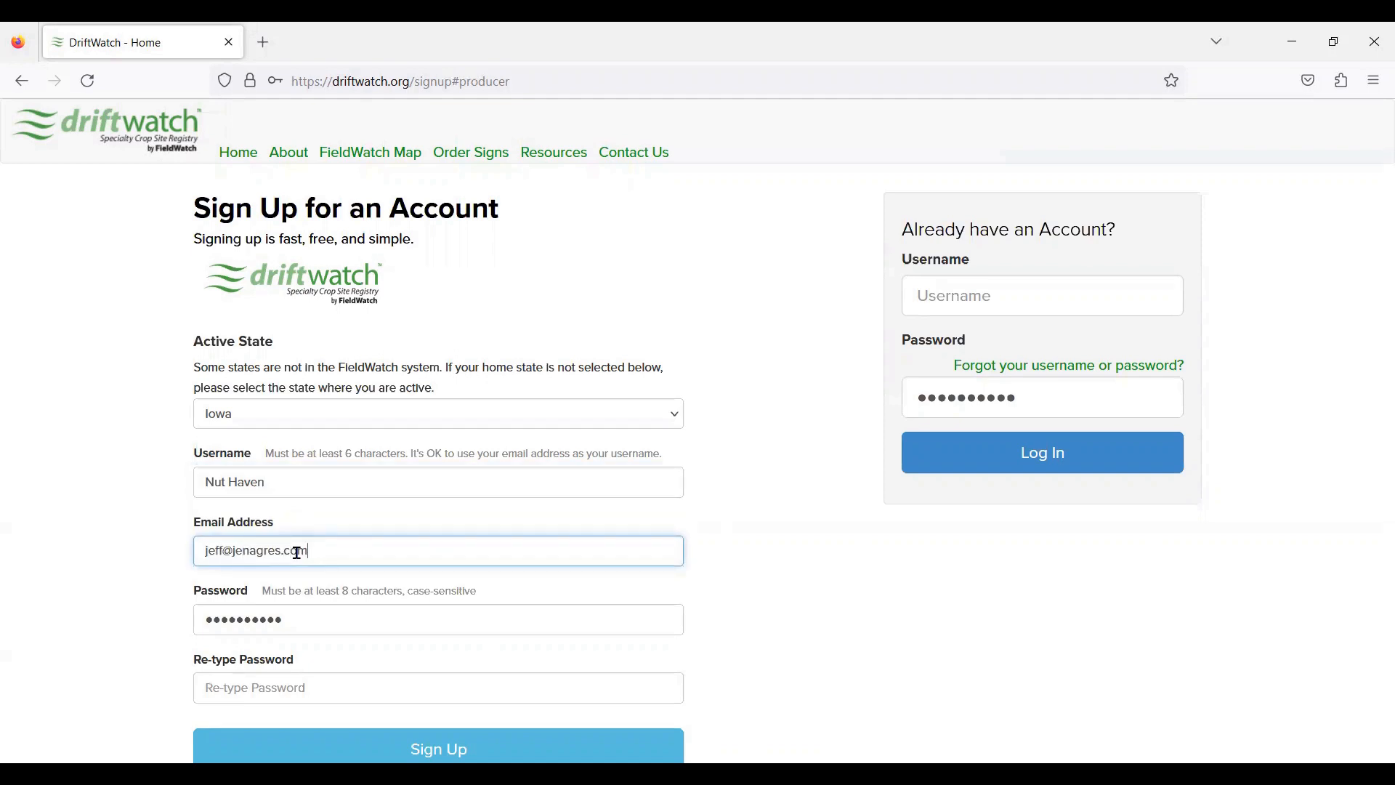
pyautogui.click(307, 624)
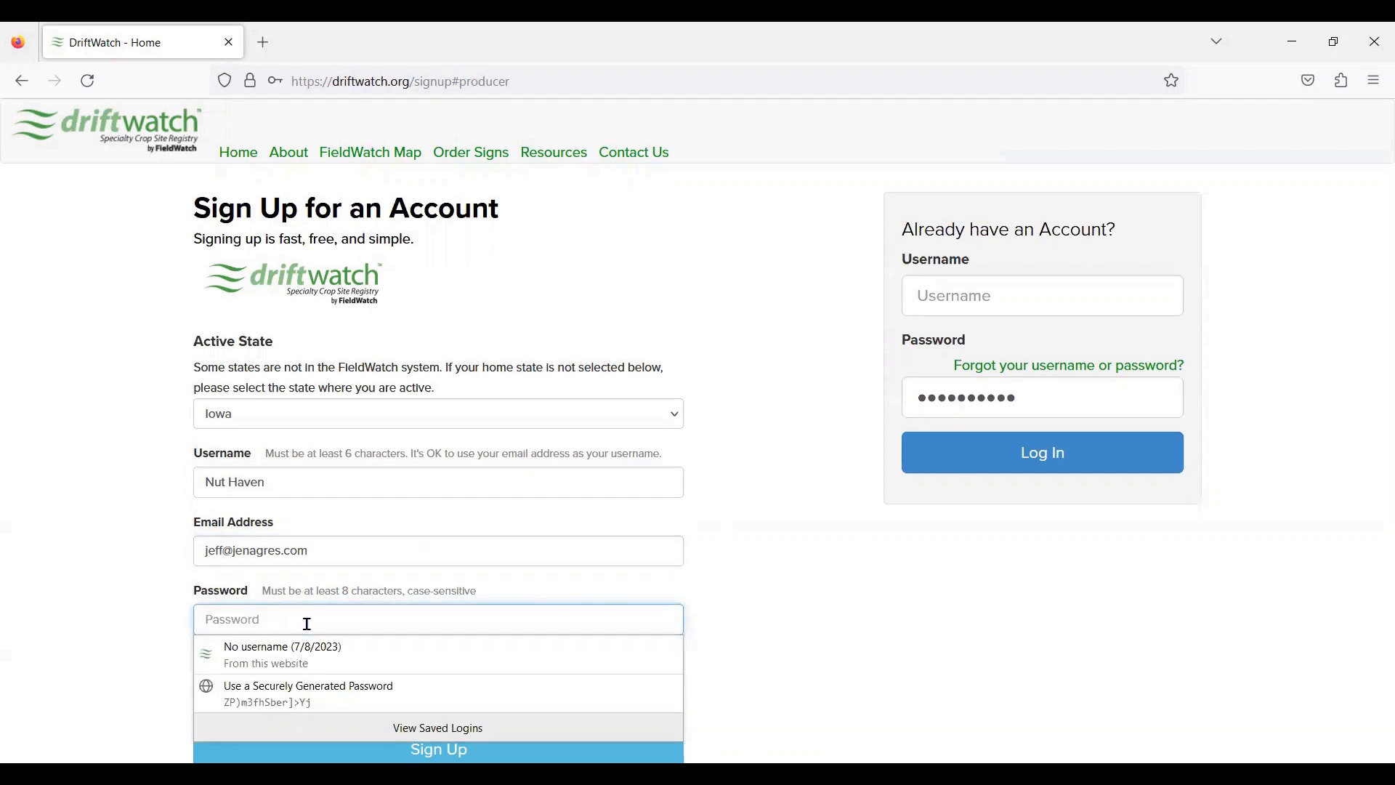
pyautogui.write('********')
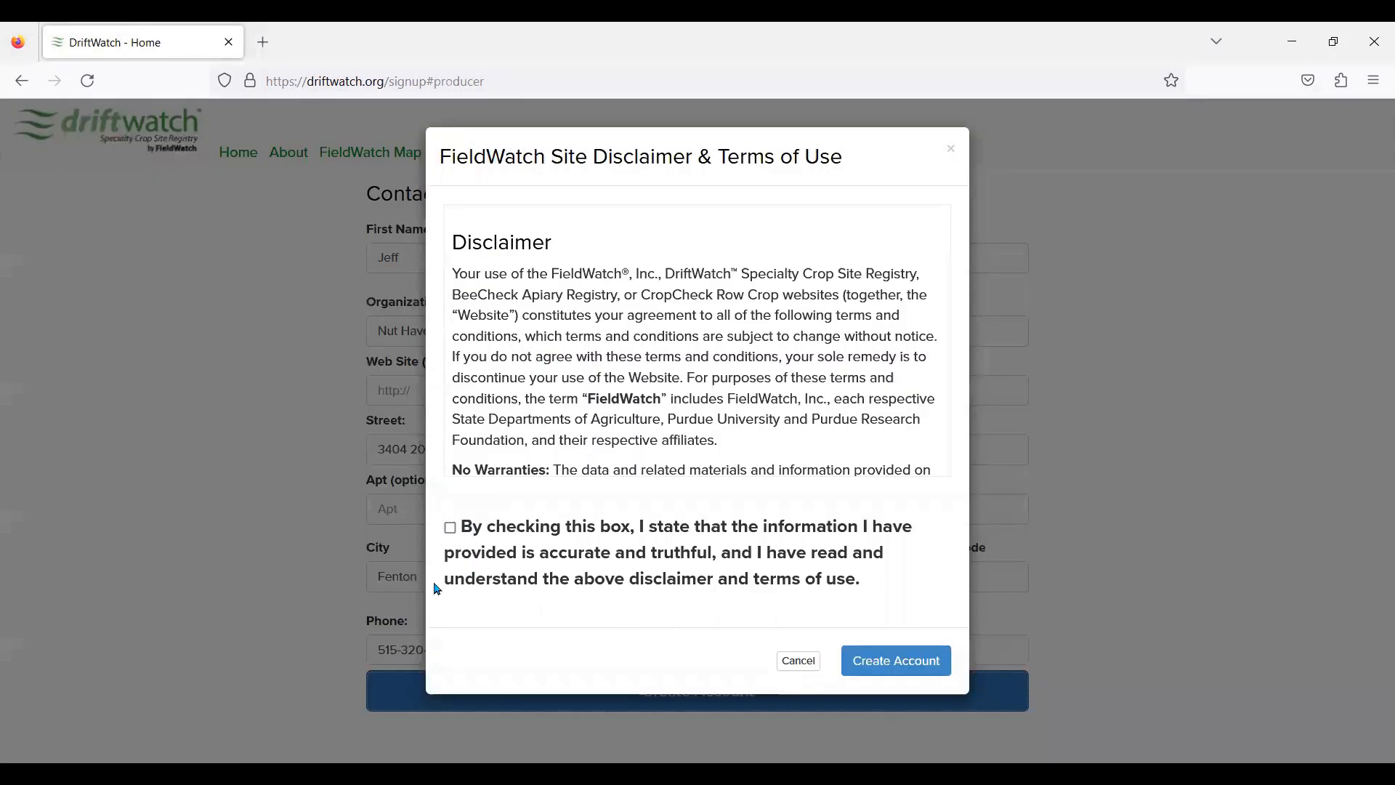
# Step: Tick the disclaimer and terms of use agreement and create the account
pyautogui.click(450, 528)
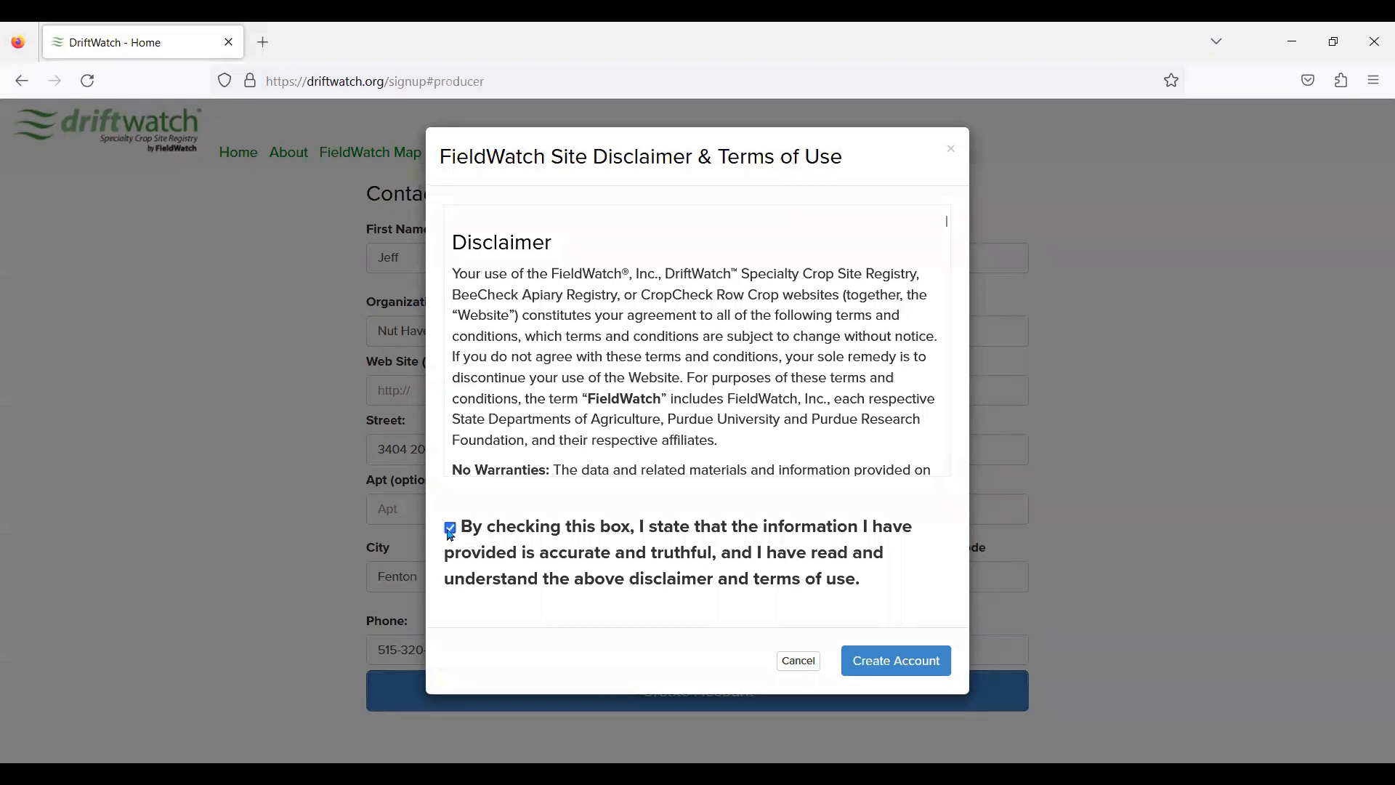
pyautogui.click(871, 673)
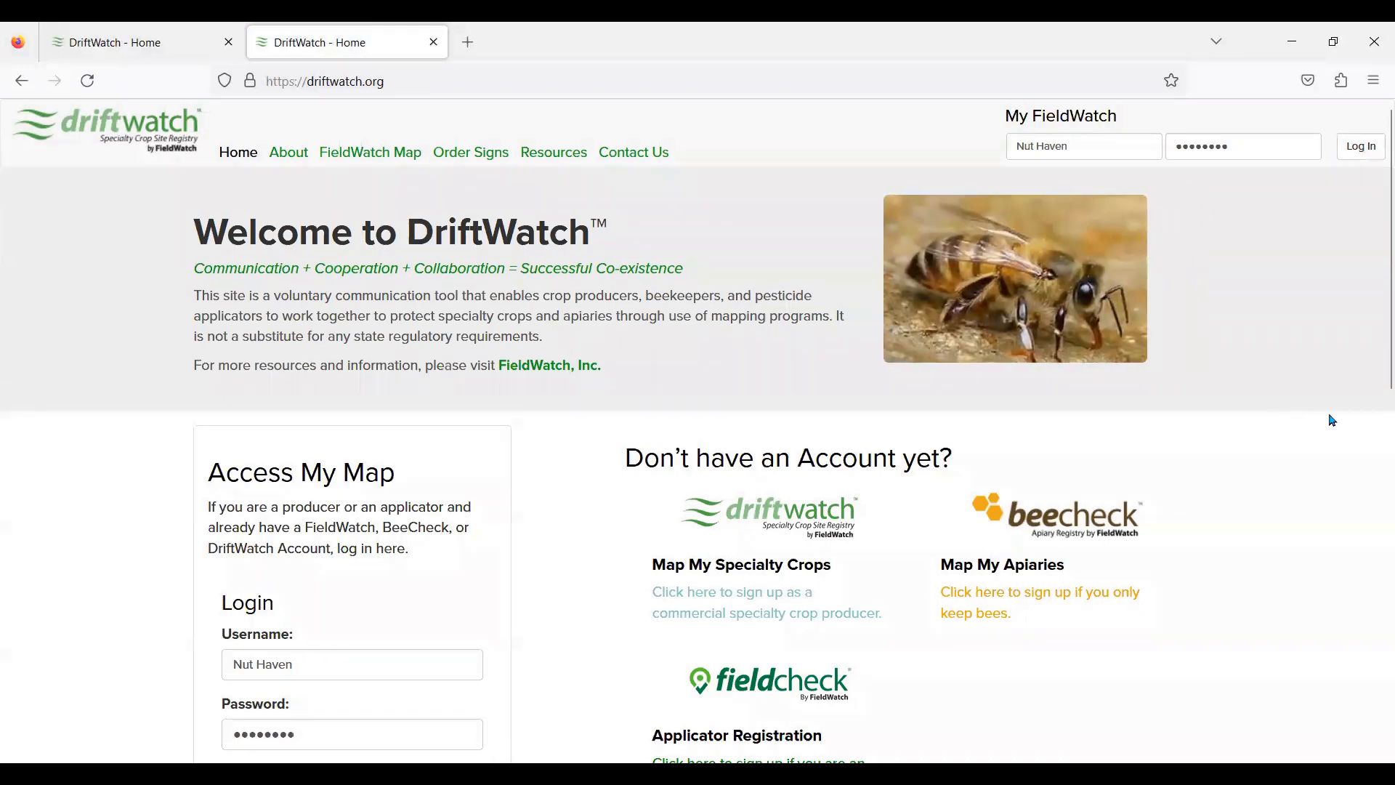
# Step: Close the extra DriftWatch tab with Ctrl+W and log in under Access My Map
pyautogui.hotkey('ctrl', 'w')
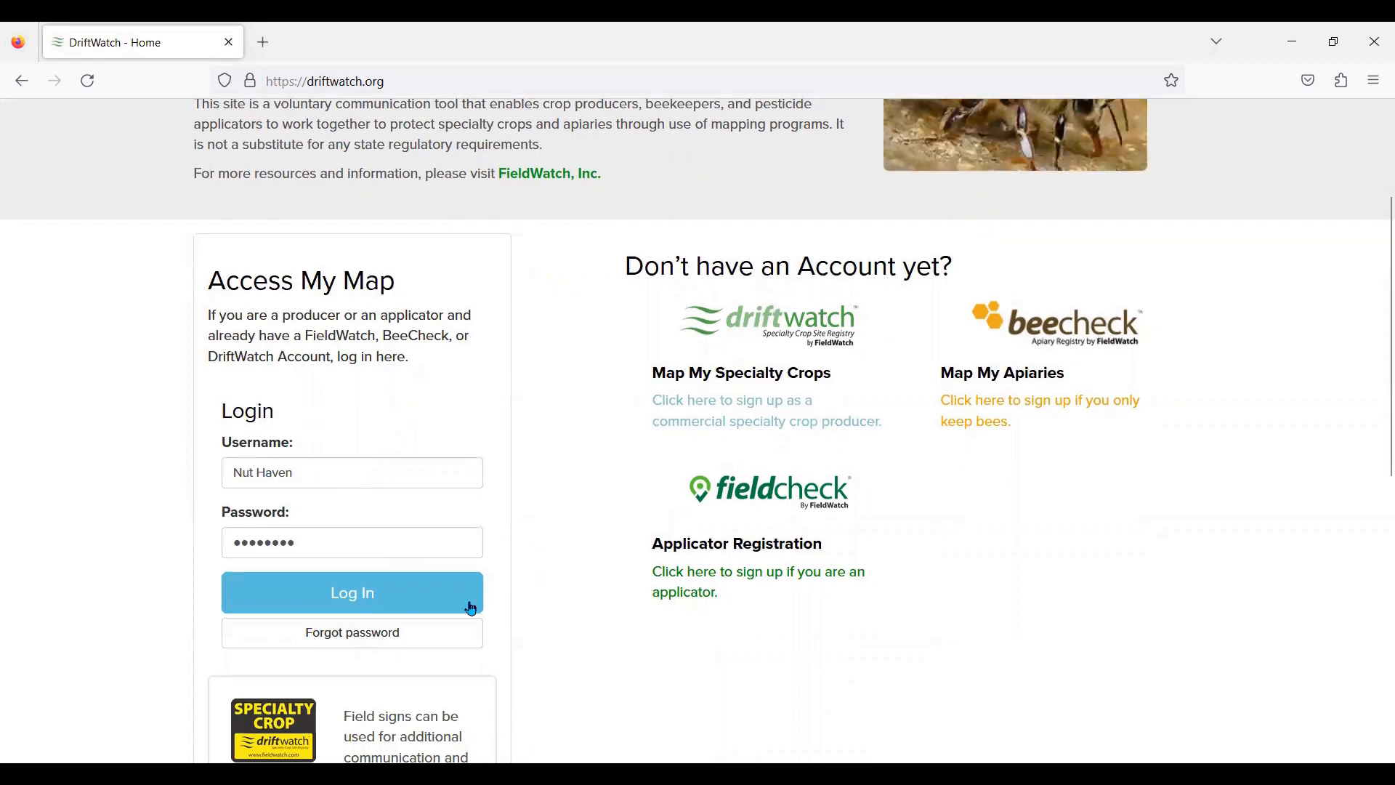
pyautogui.click(338, 591)
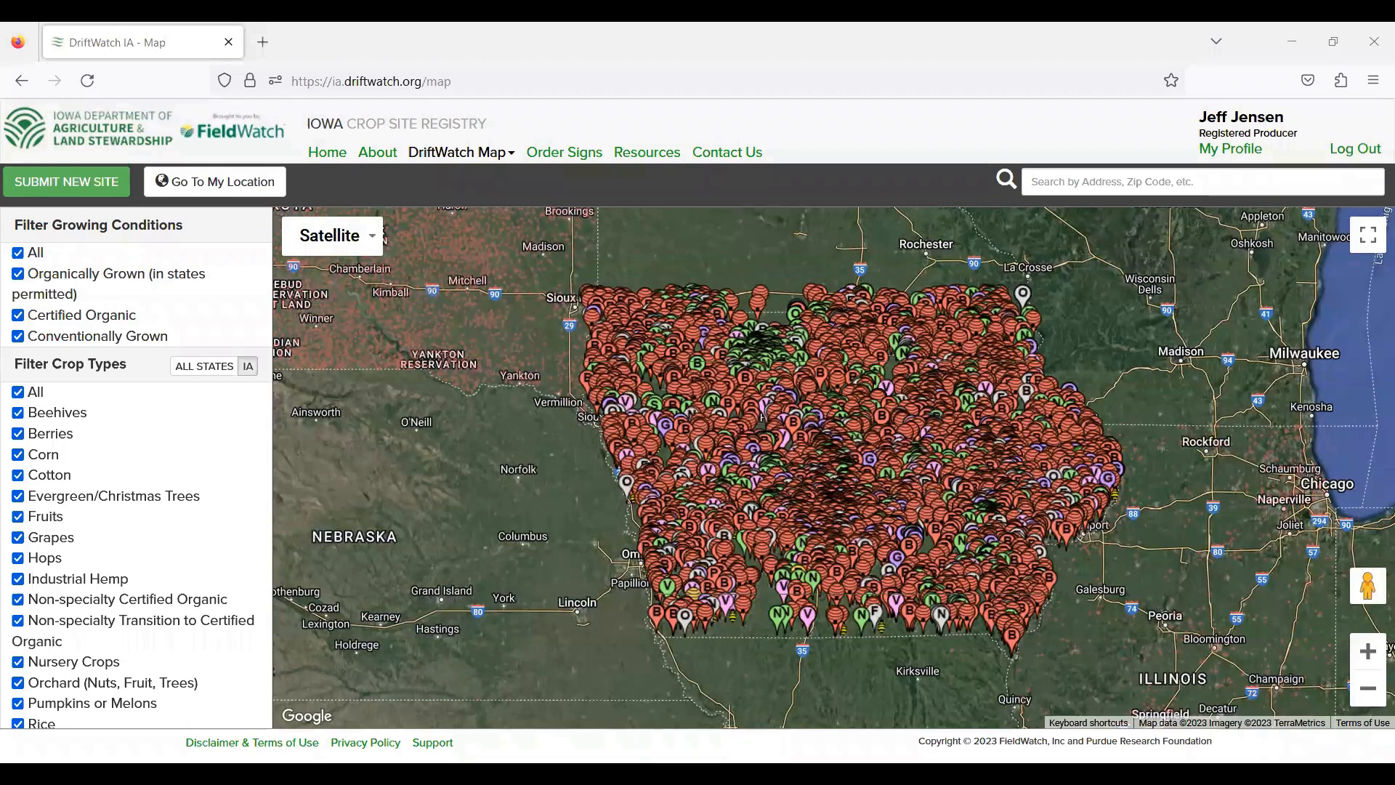
pyautogui.click(19, 255)
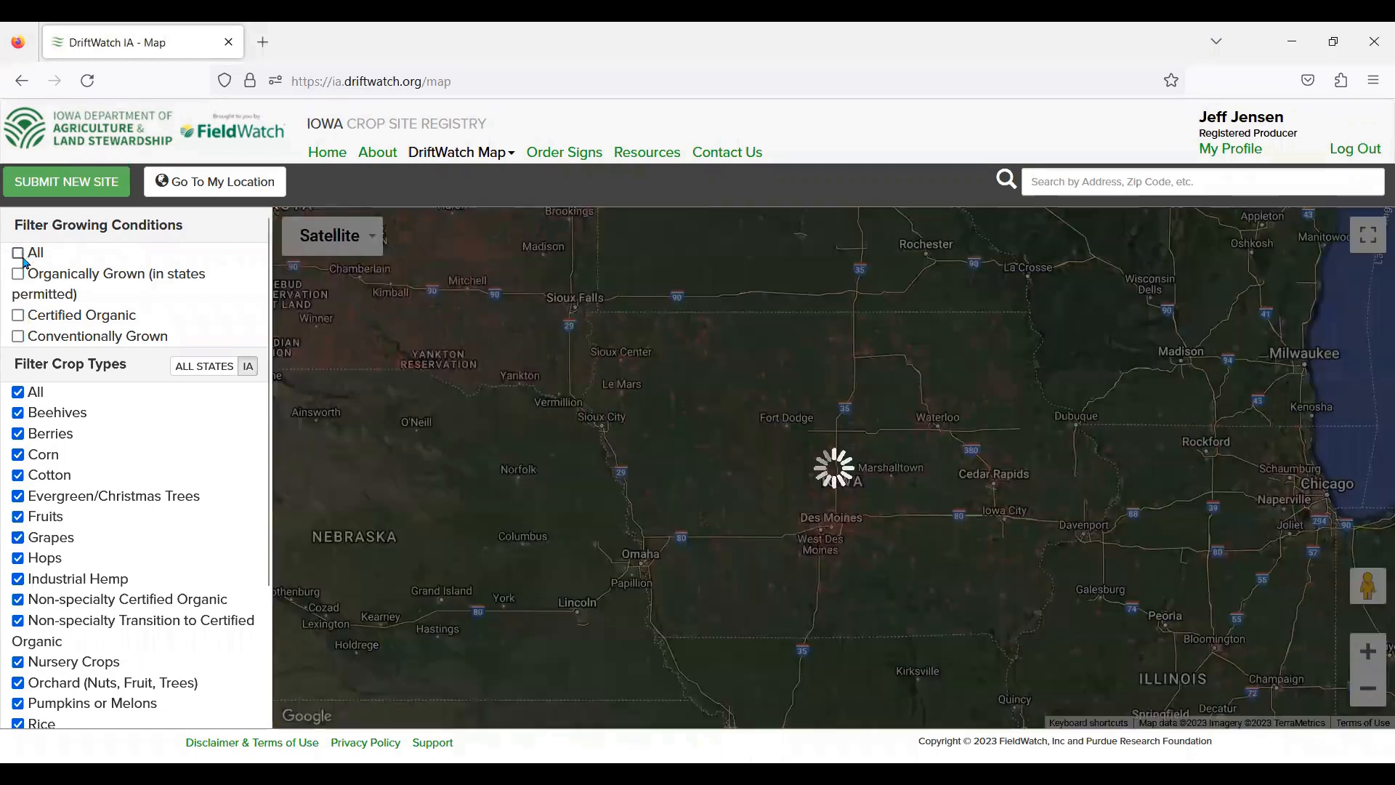
pyautogui.click(19, 316)
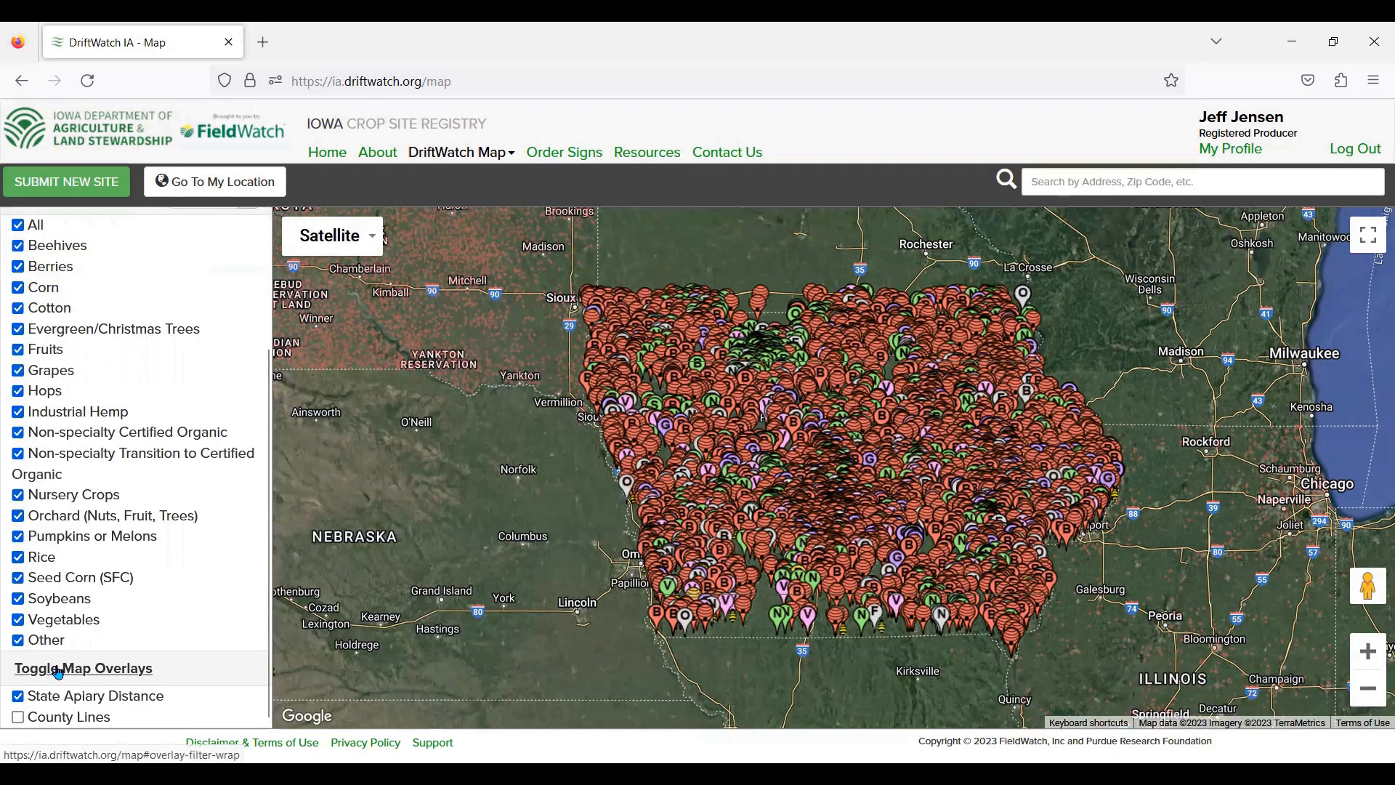
pyautogui.scroll(3, 56, 671)
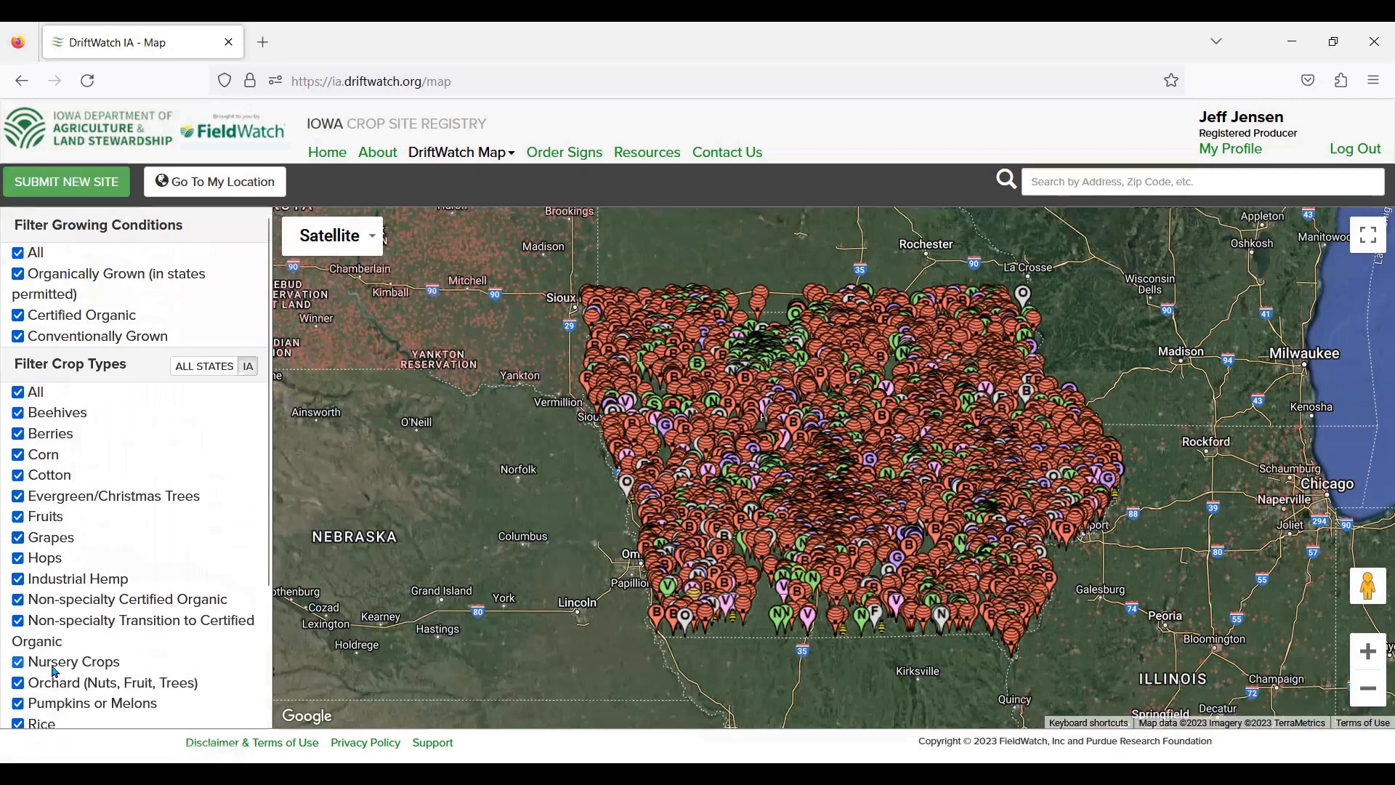
pyautogui.click(18, 394)
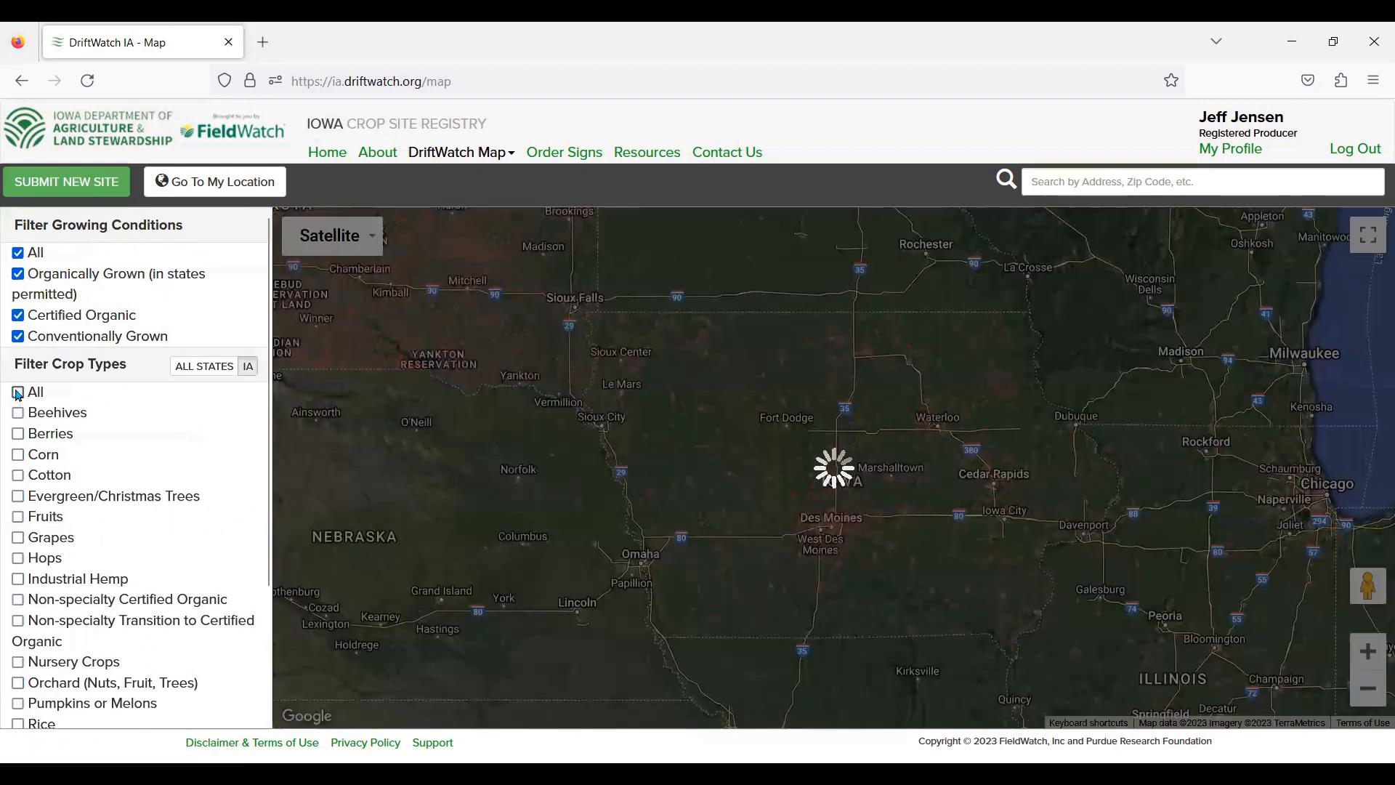
pyautogui.click(18, 413)
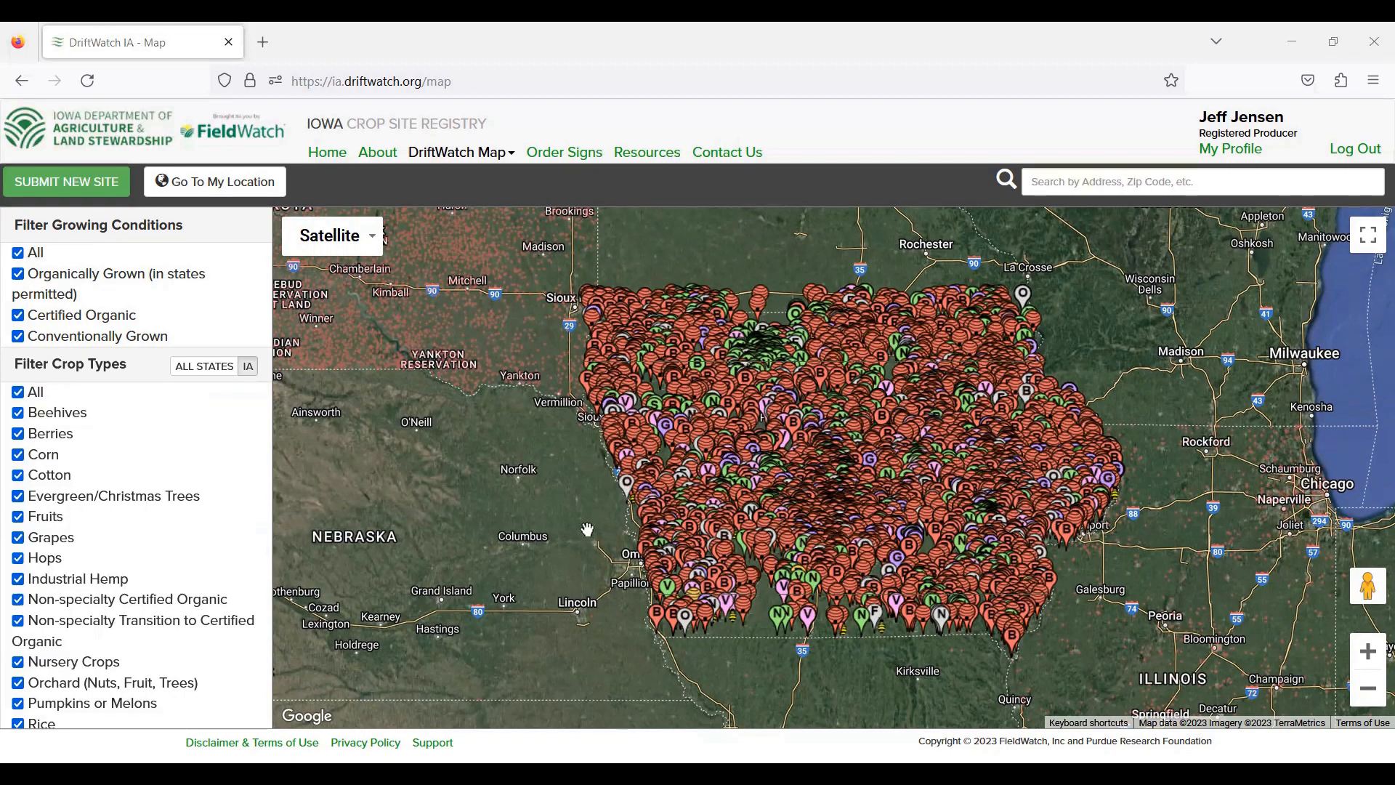
pyautogui.click(336, 242)
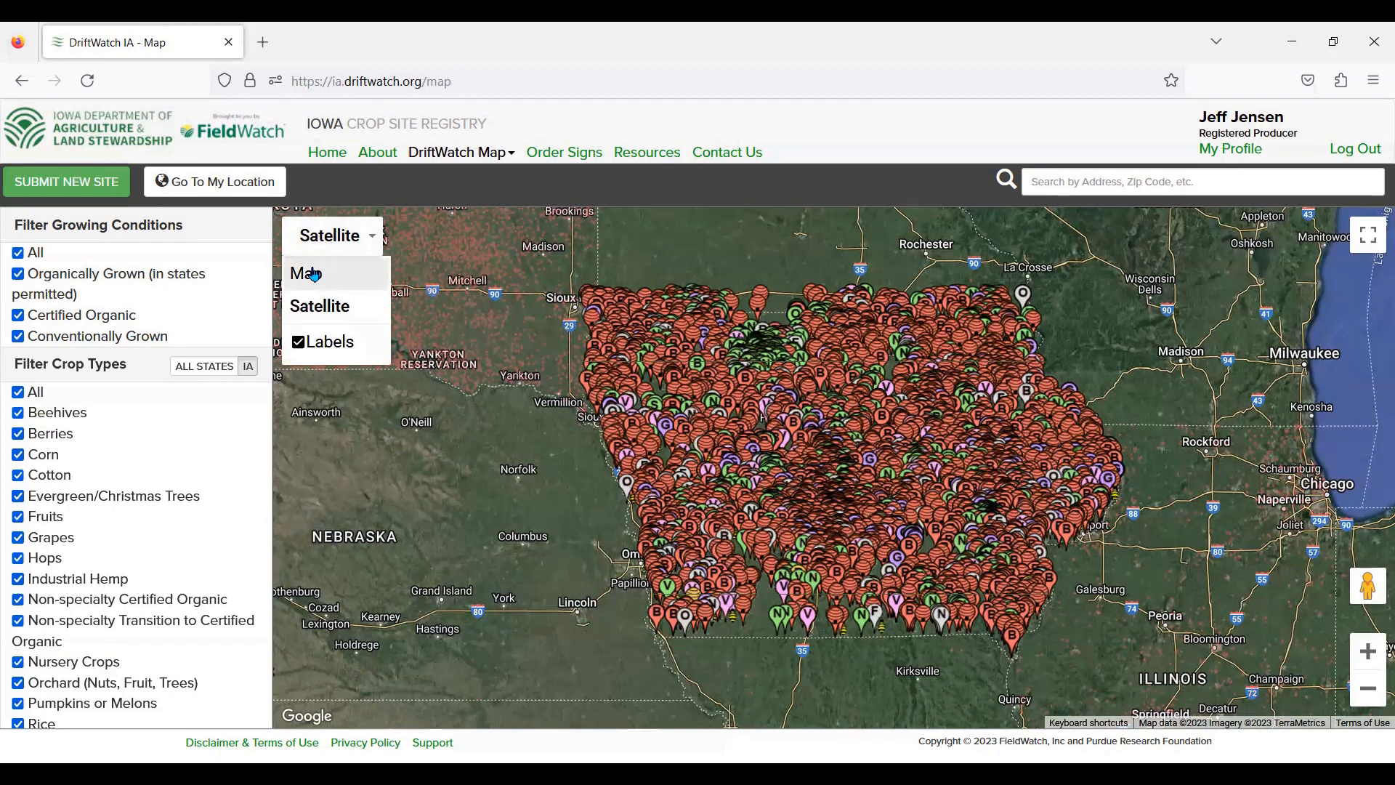
pyautogui.click(314, 275)
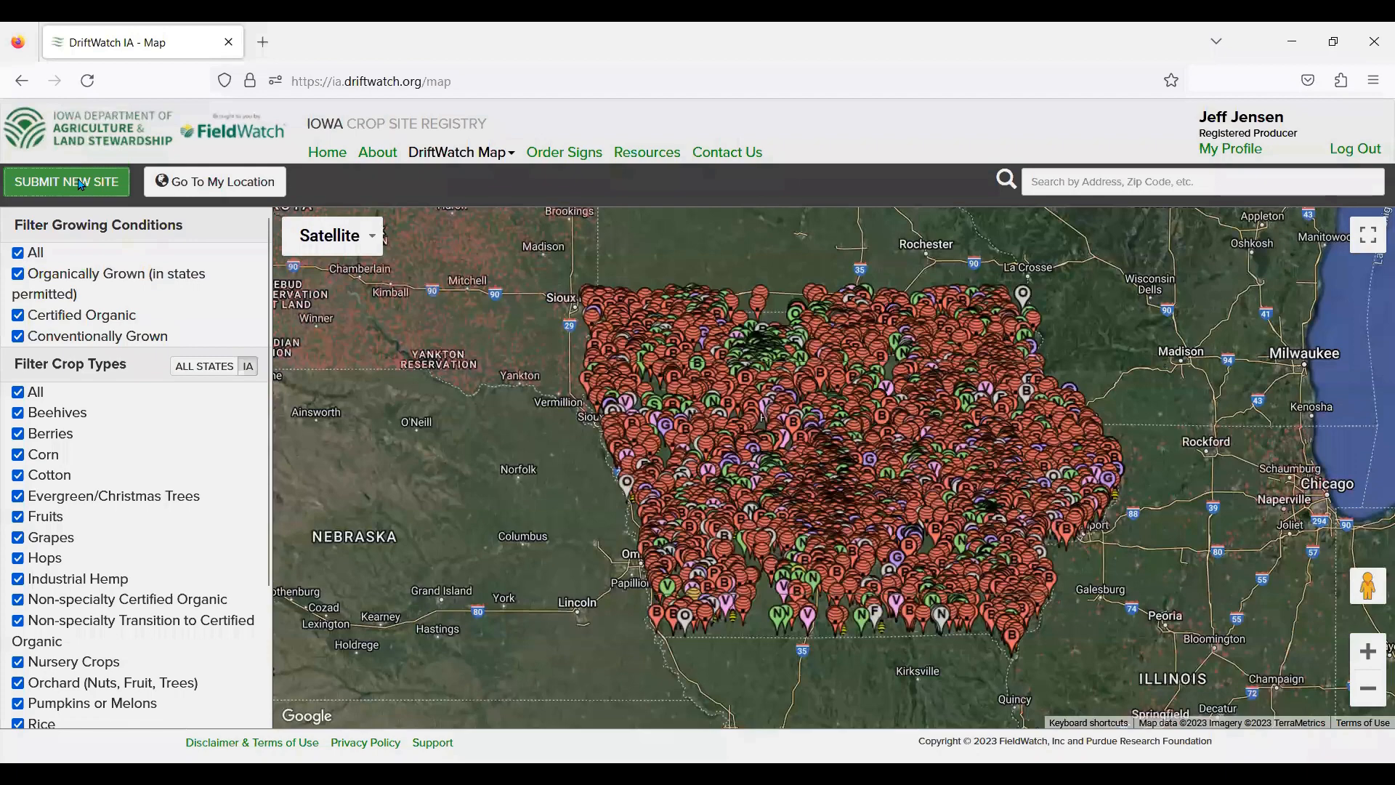
# Step: Start a new conventionally grown Orchard site, keeping default active dates ending 03/31/2024
pyautogui.click(82, 186)
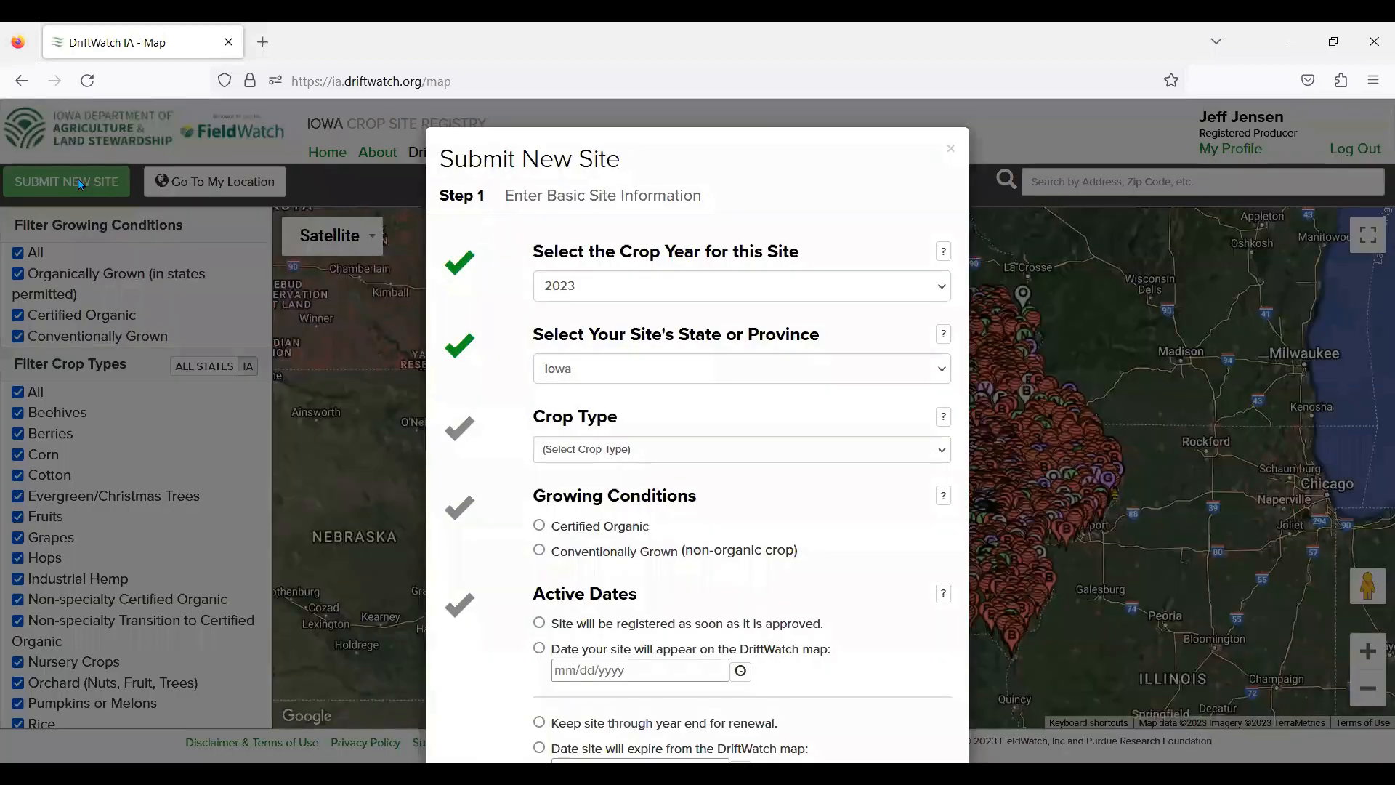
pyautogui.click(944, 252)
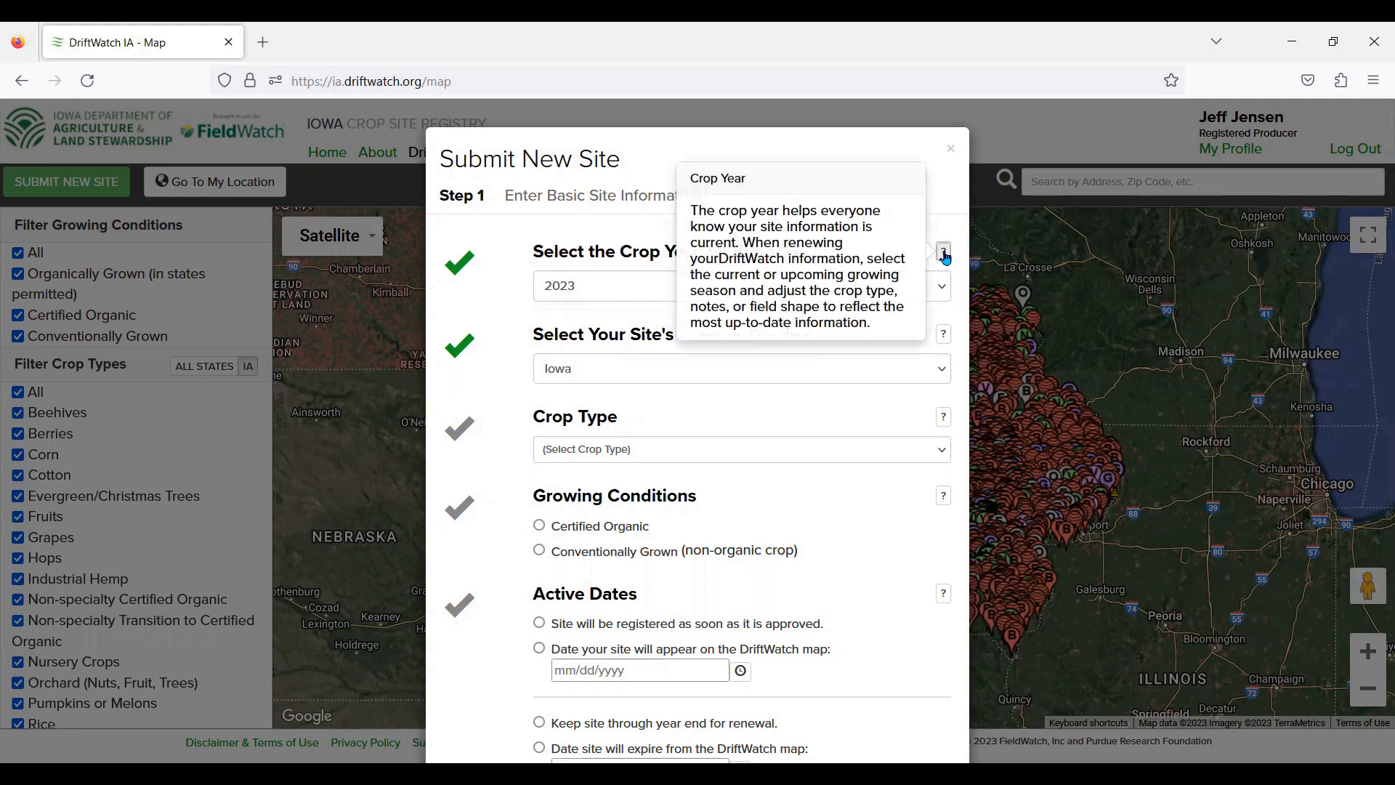
pyautogui.scroll(-3, 900, 582)
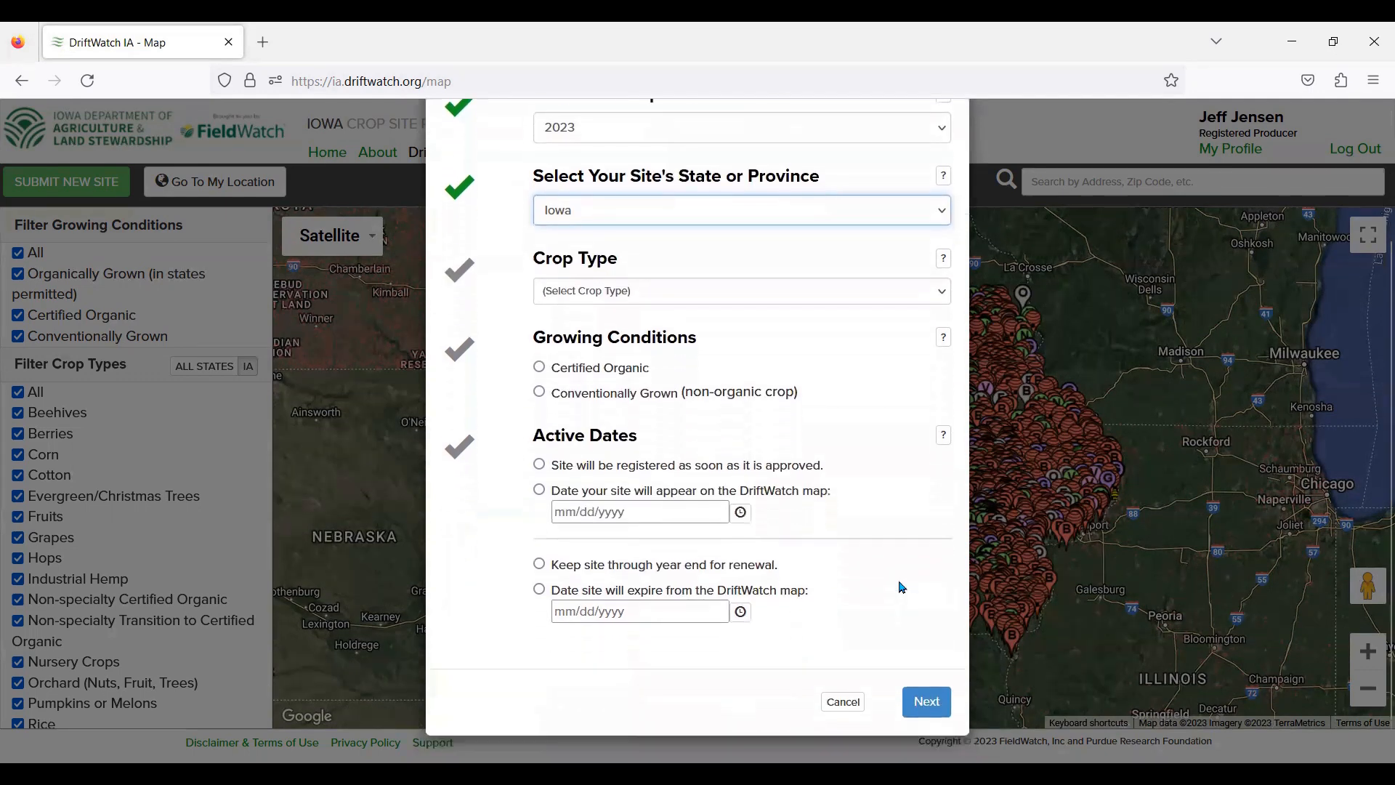
pyautogui.click(943, 290)
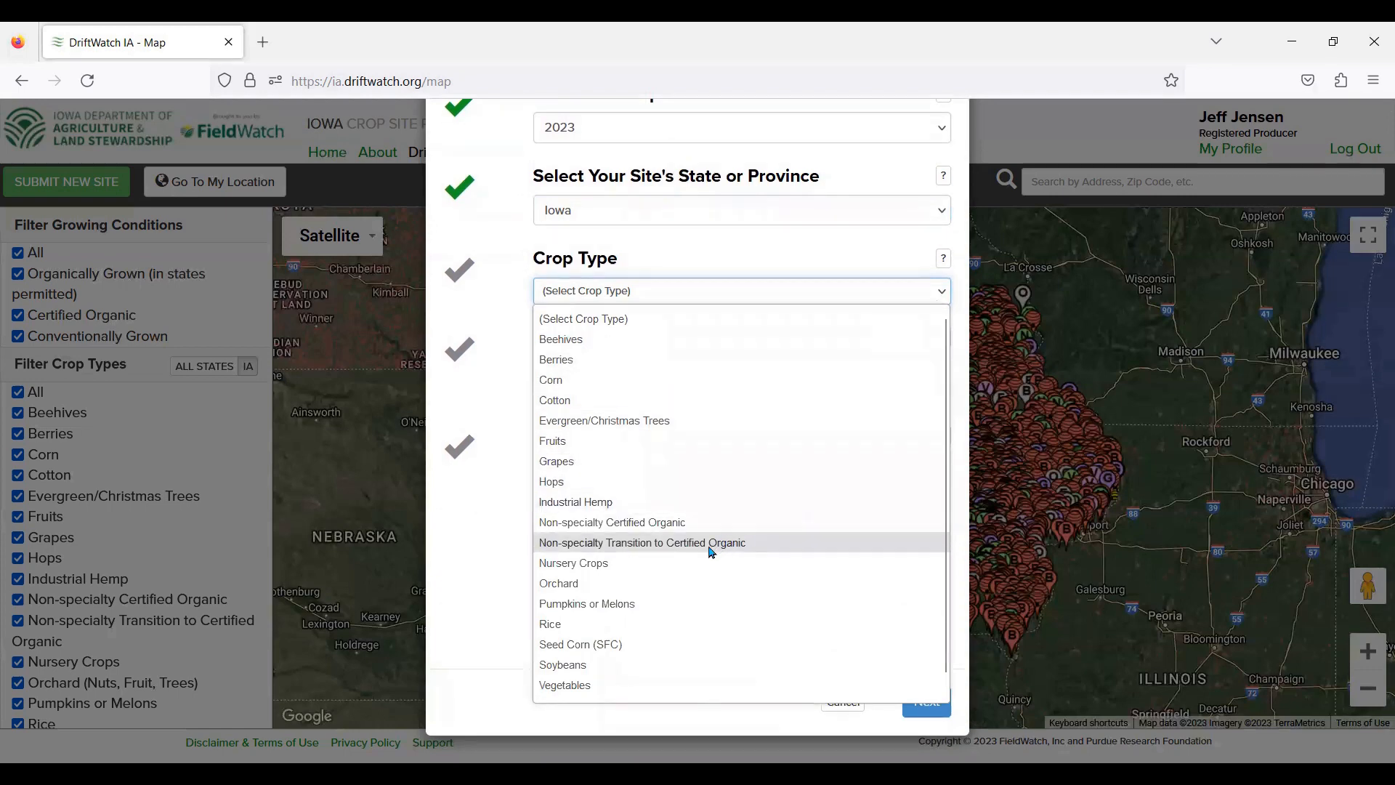
pyautogui.click(633, 586)
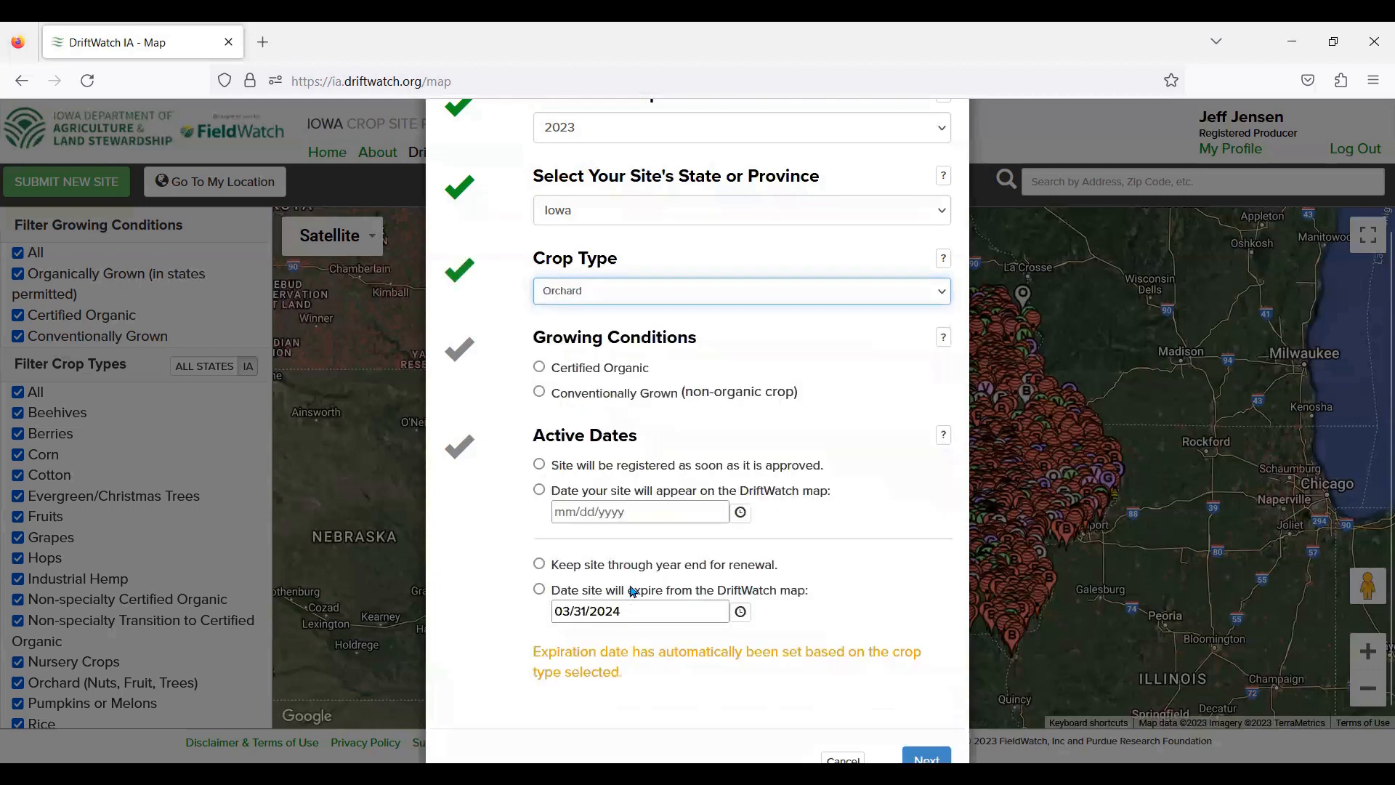
pyautogui.click(540, 394)
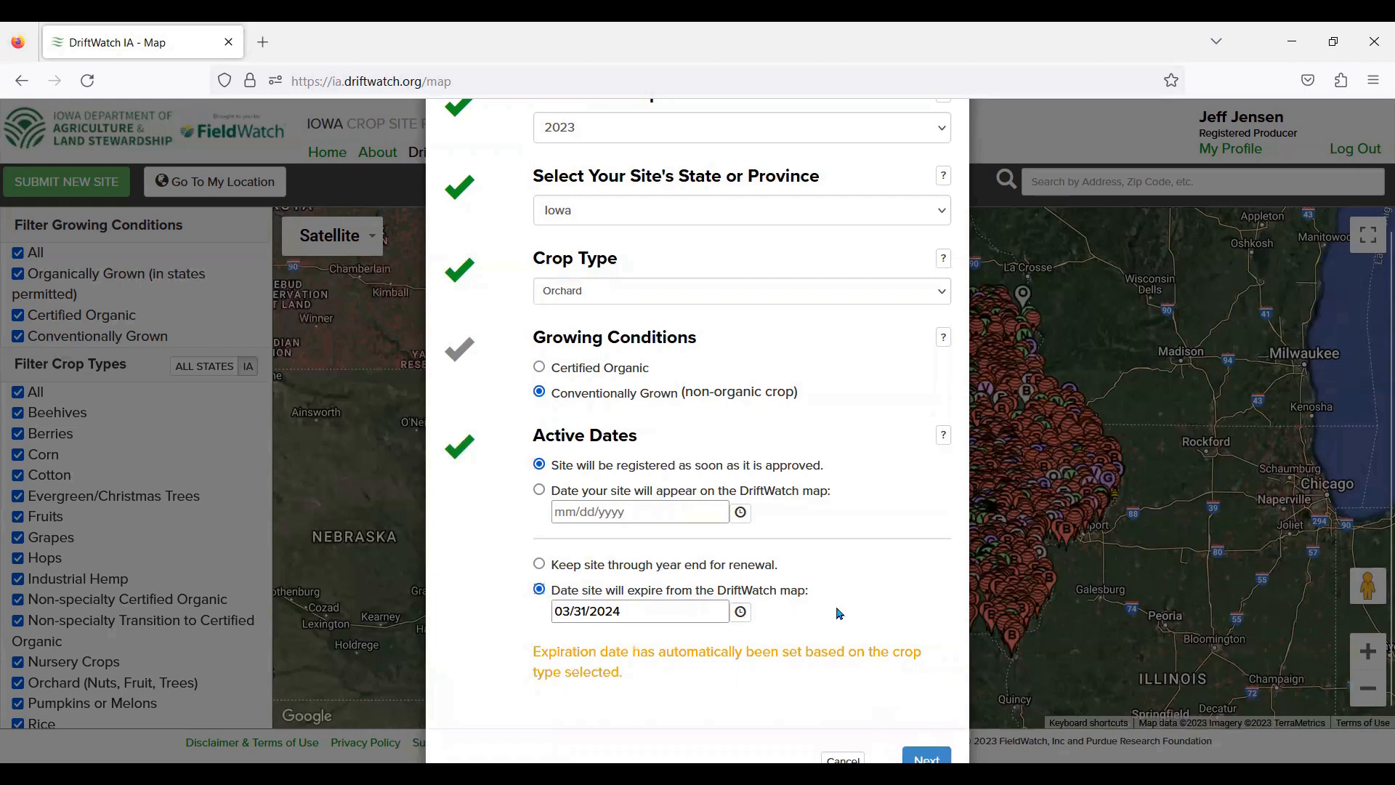
pyautogui.scroll(-1, 941, 575)
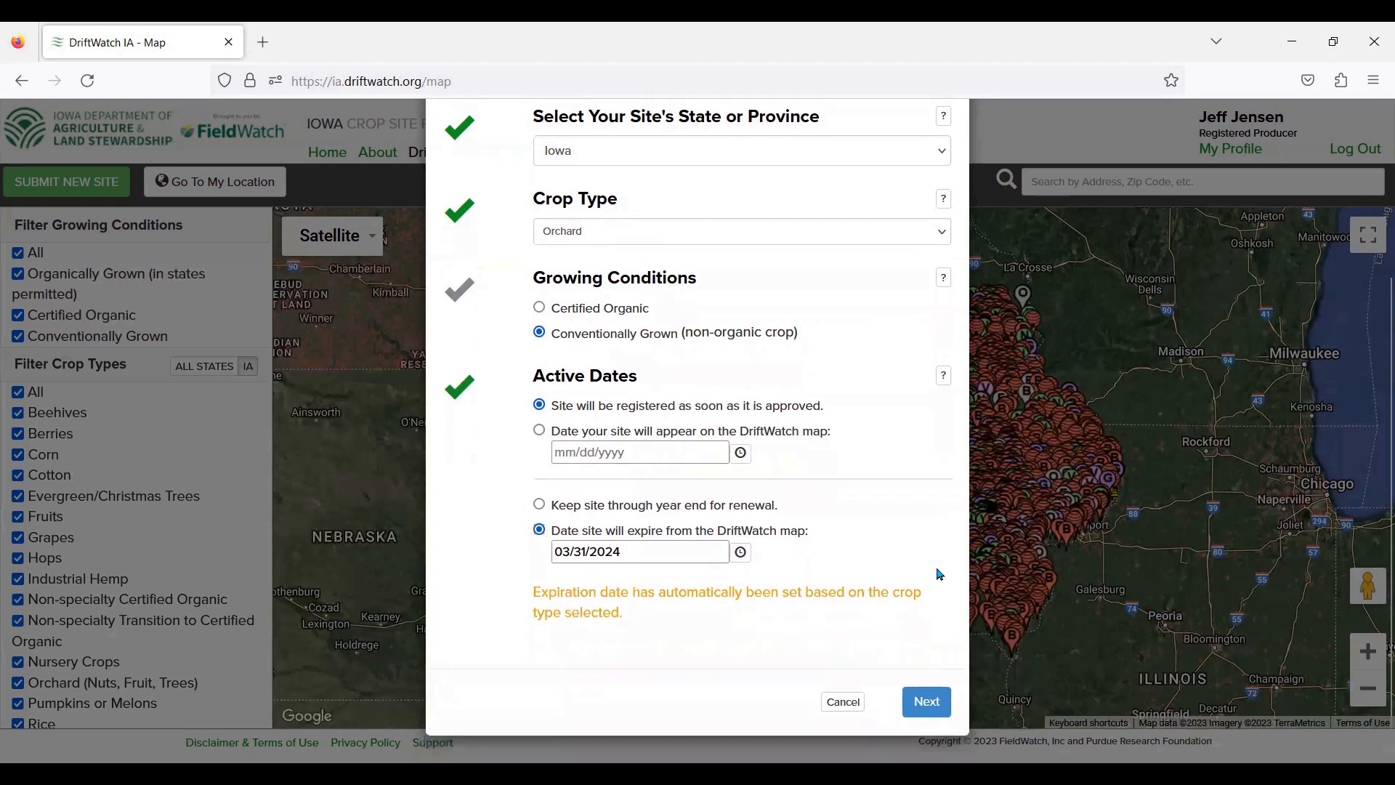
pyautogui.click(928, 702)
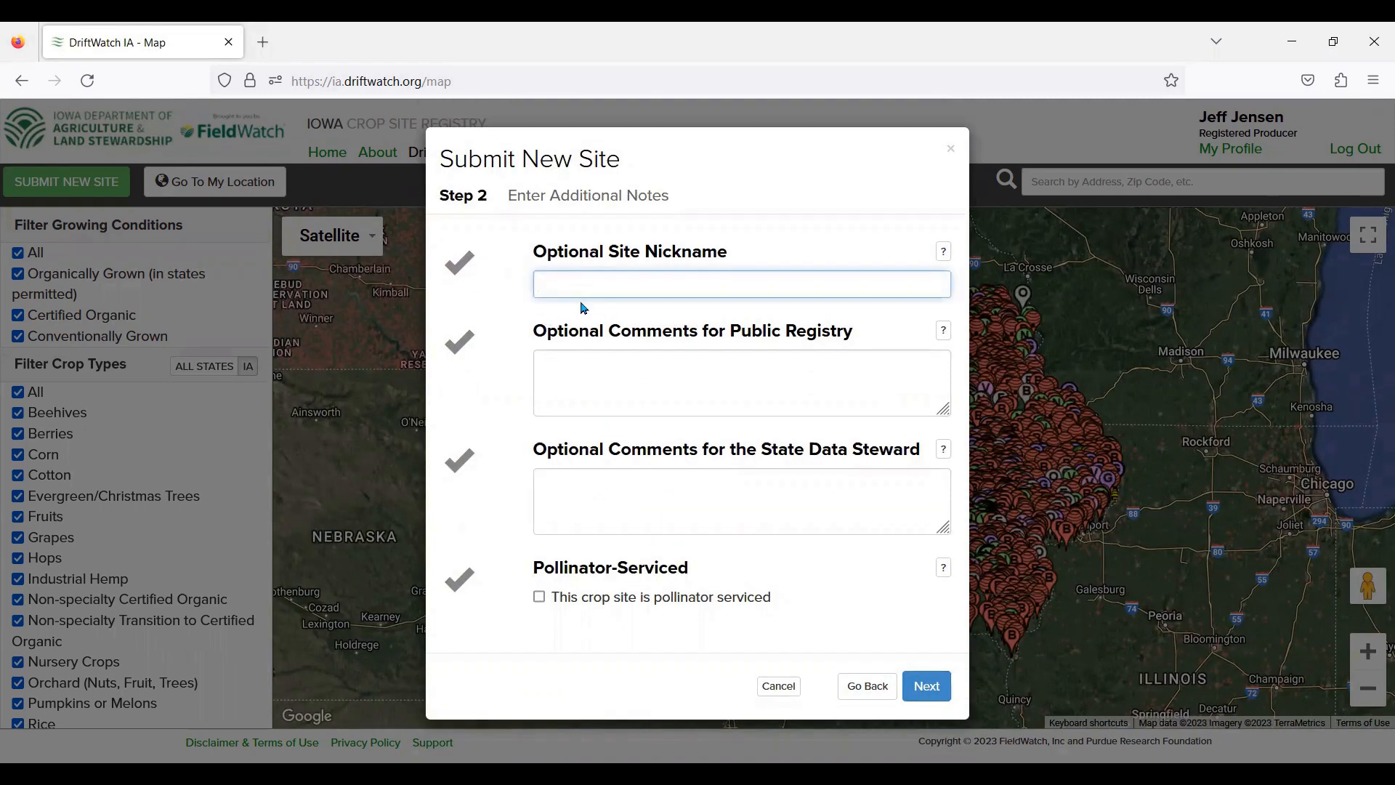
# Step: Nickname the site 'Nut Haven' and continue to Step 3, Map Your Site
pyautogui.write('Nut Haven')
pyautogui.click(936, 684)
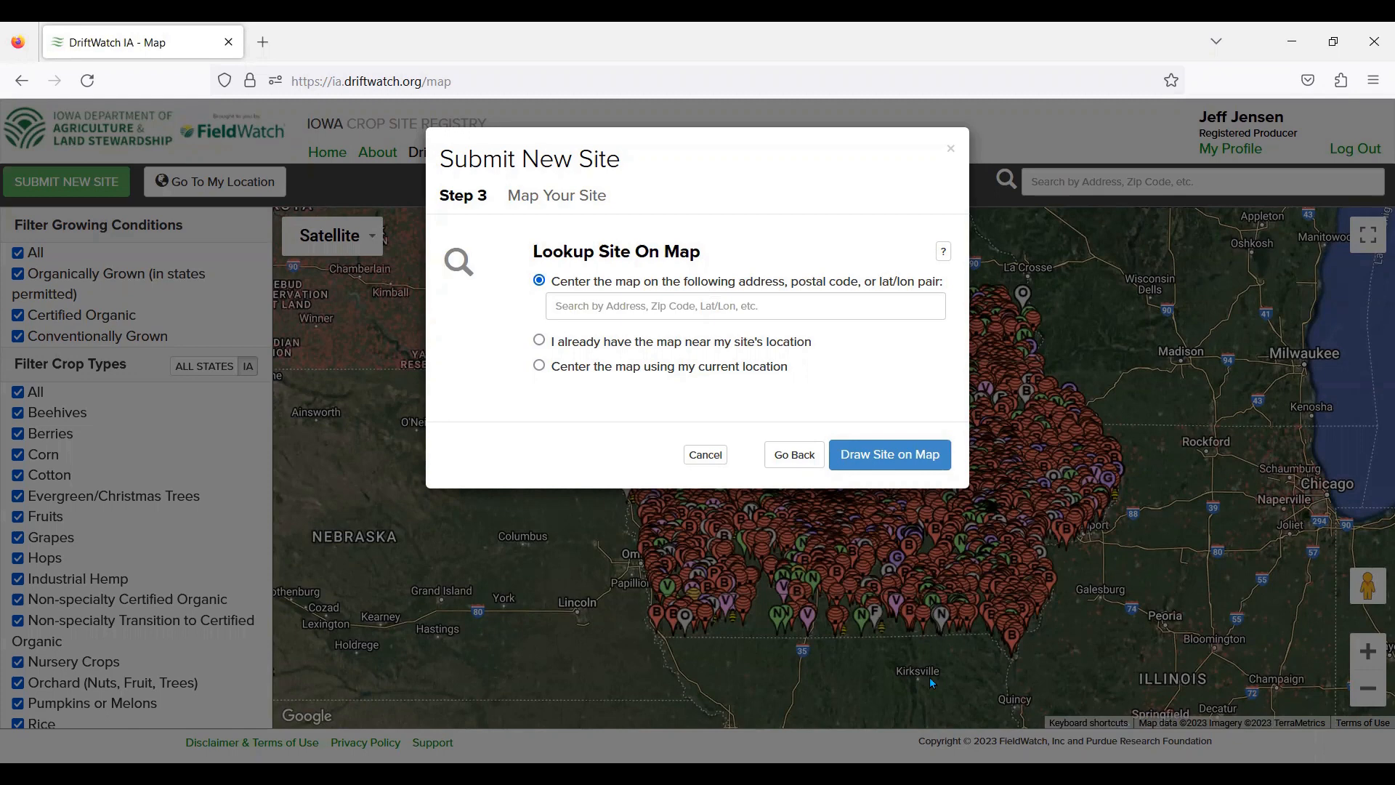
# Step: Enter the site's street address in the address box and centre the map on it
pyautogui.click(593, 308)
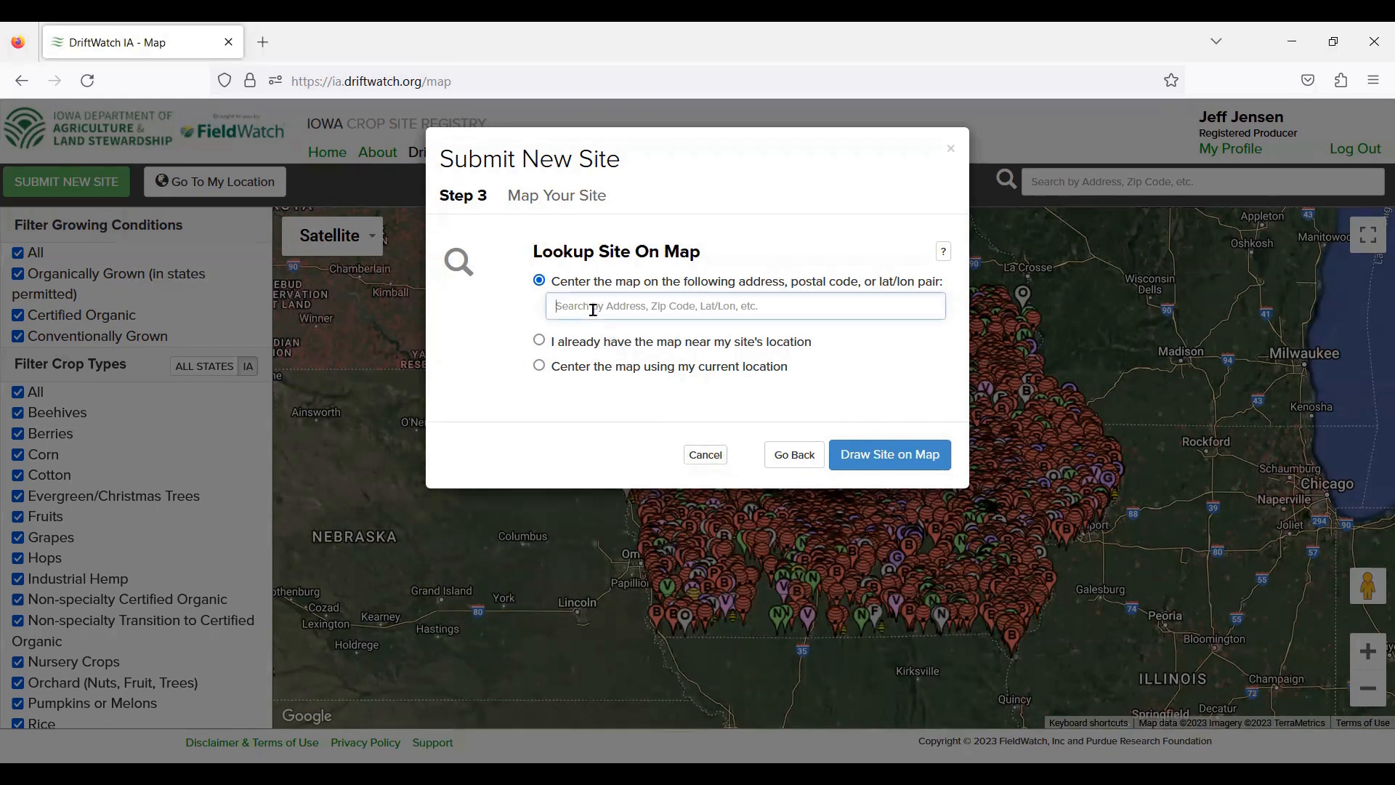
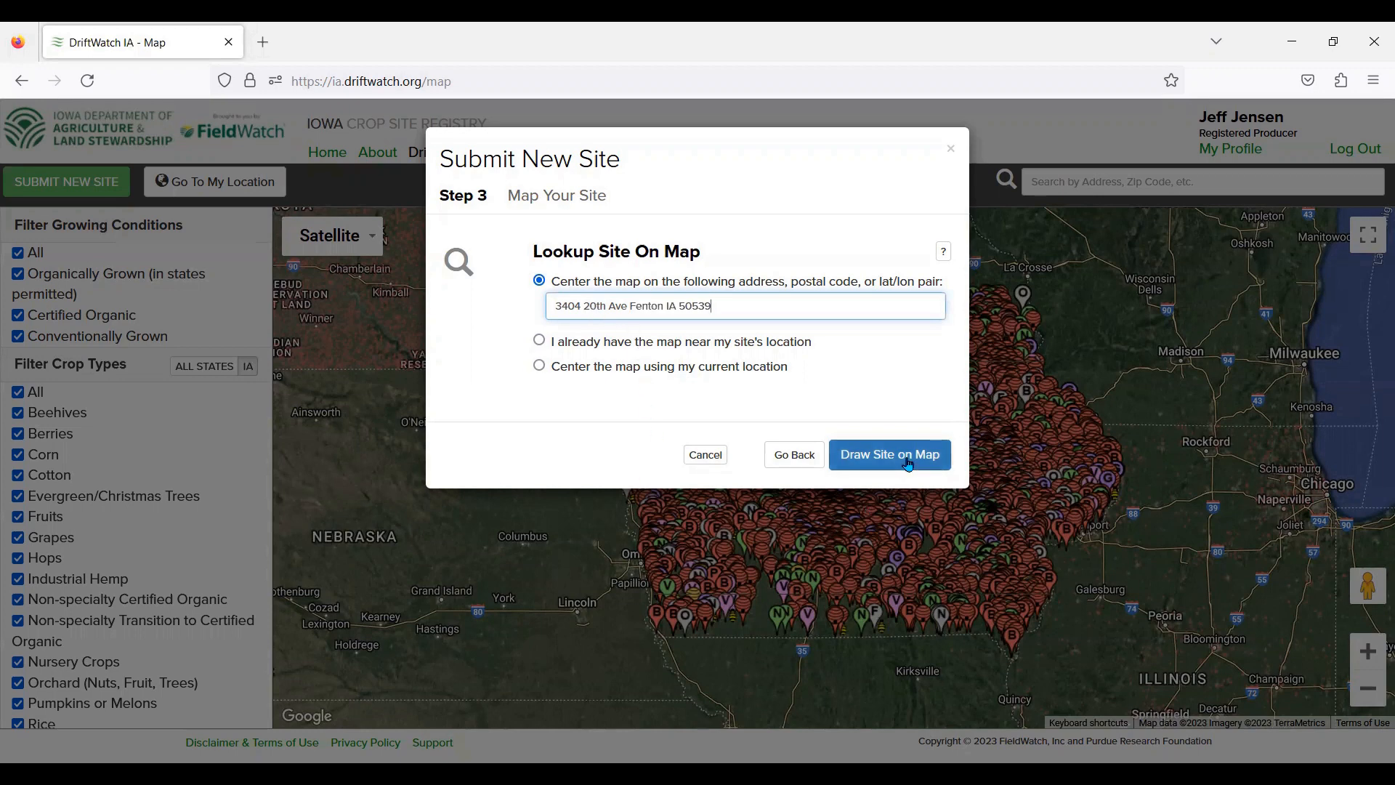
pyautogui.click(943, 462)
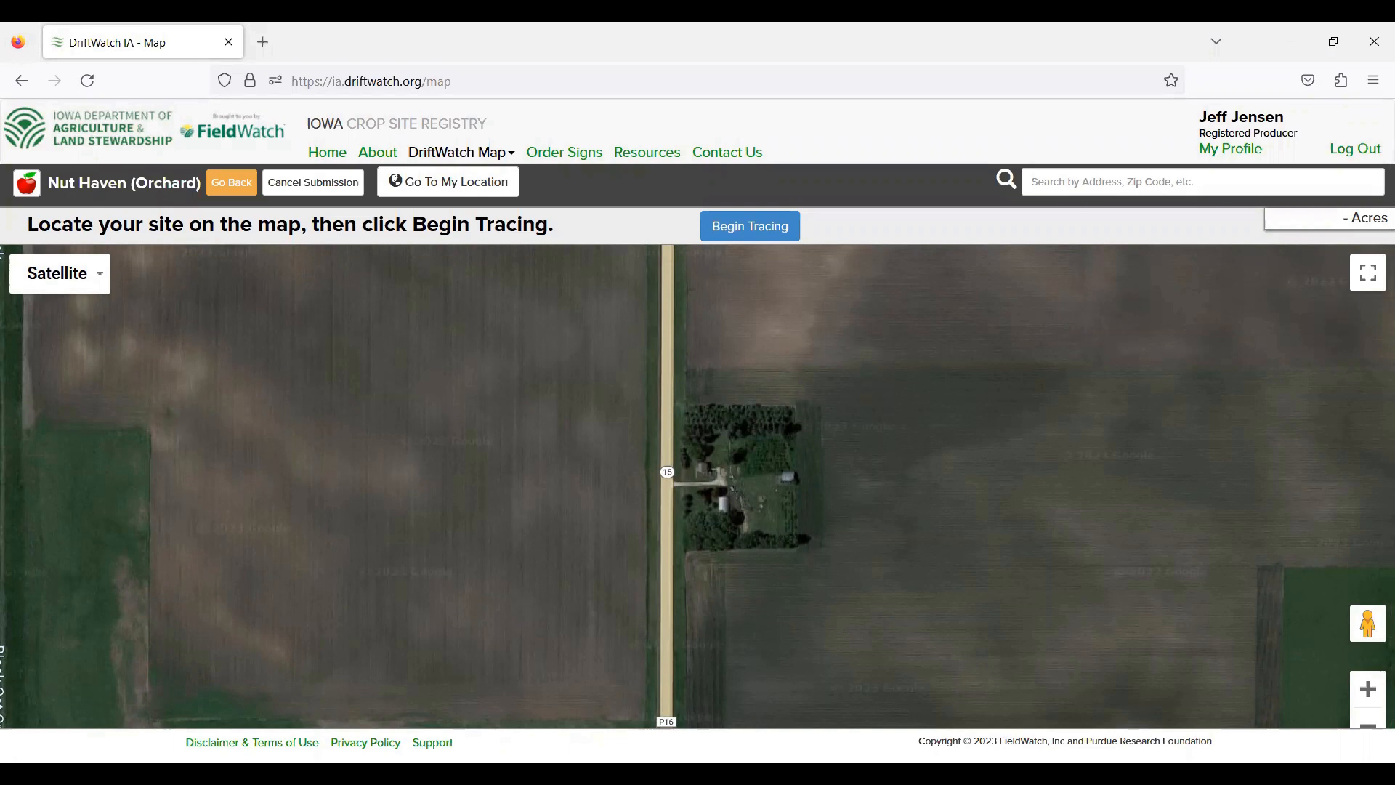
# Step: Zoom the satellite map in on the Nut Haven farmstead beside road 15
pyautogui.click(1370, 697)
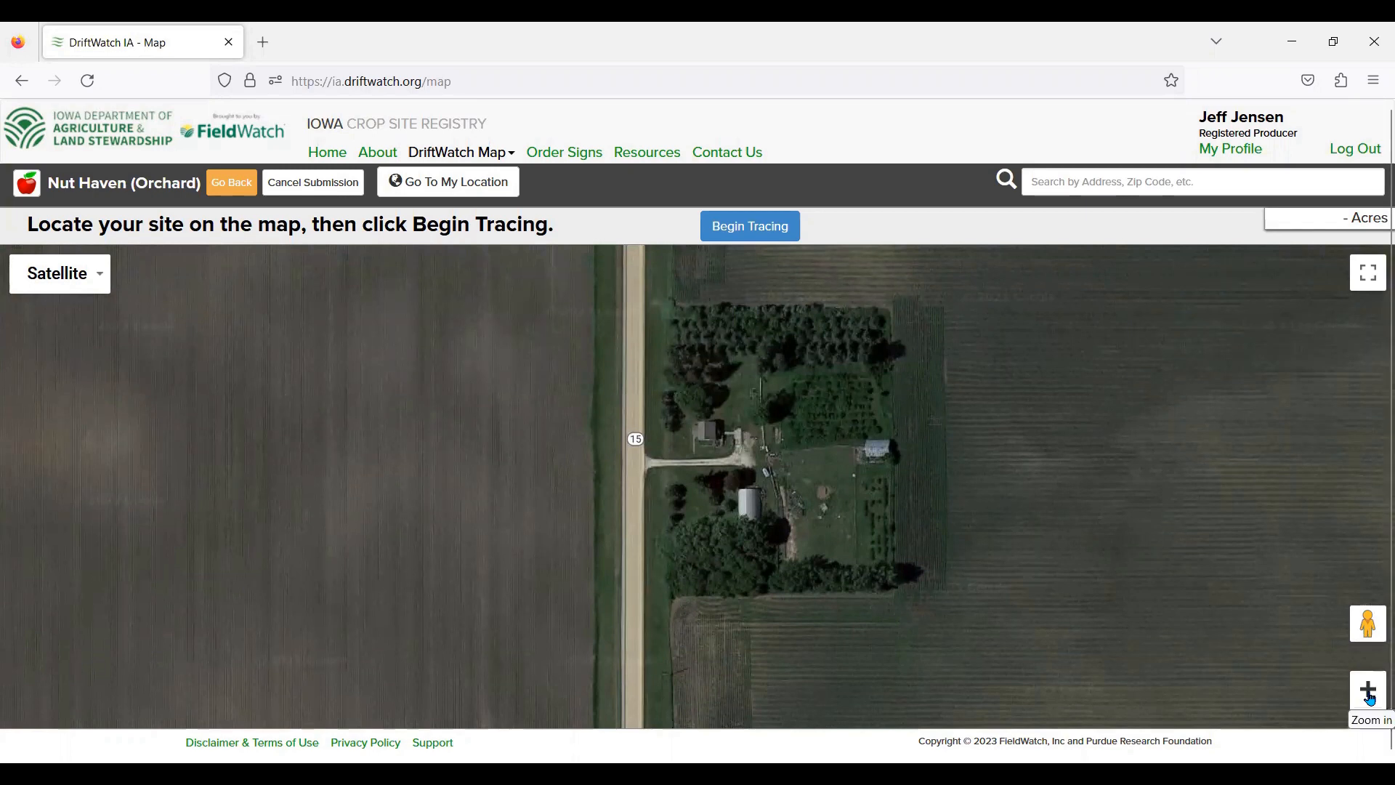
# Step: Start tracing the orchard boundary, marking its northwest, northeast and remaining corners
pyautogui.click(736, 229)
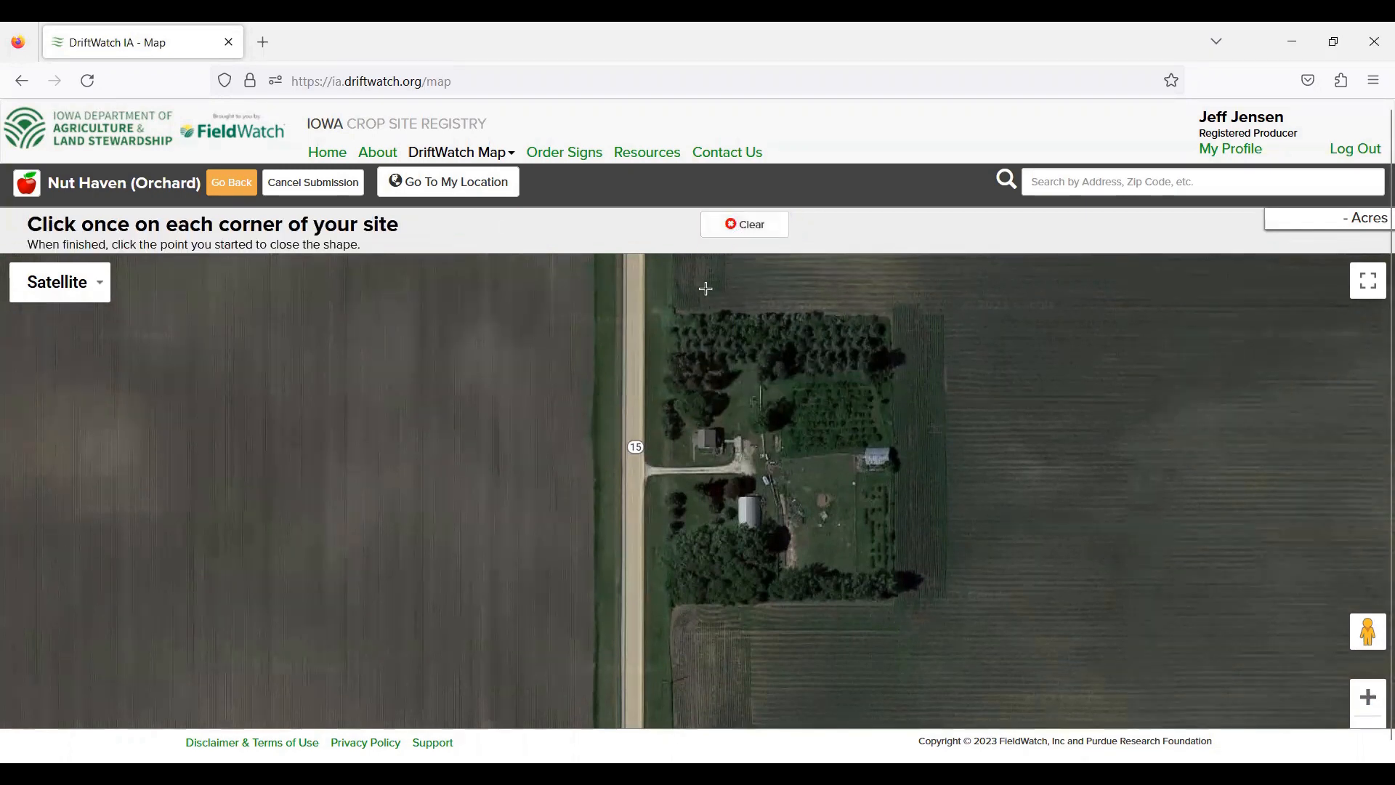
pyautogui.moveTo(670, 316); pyautogui.dragTo(665, 322)
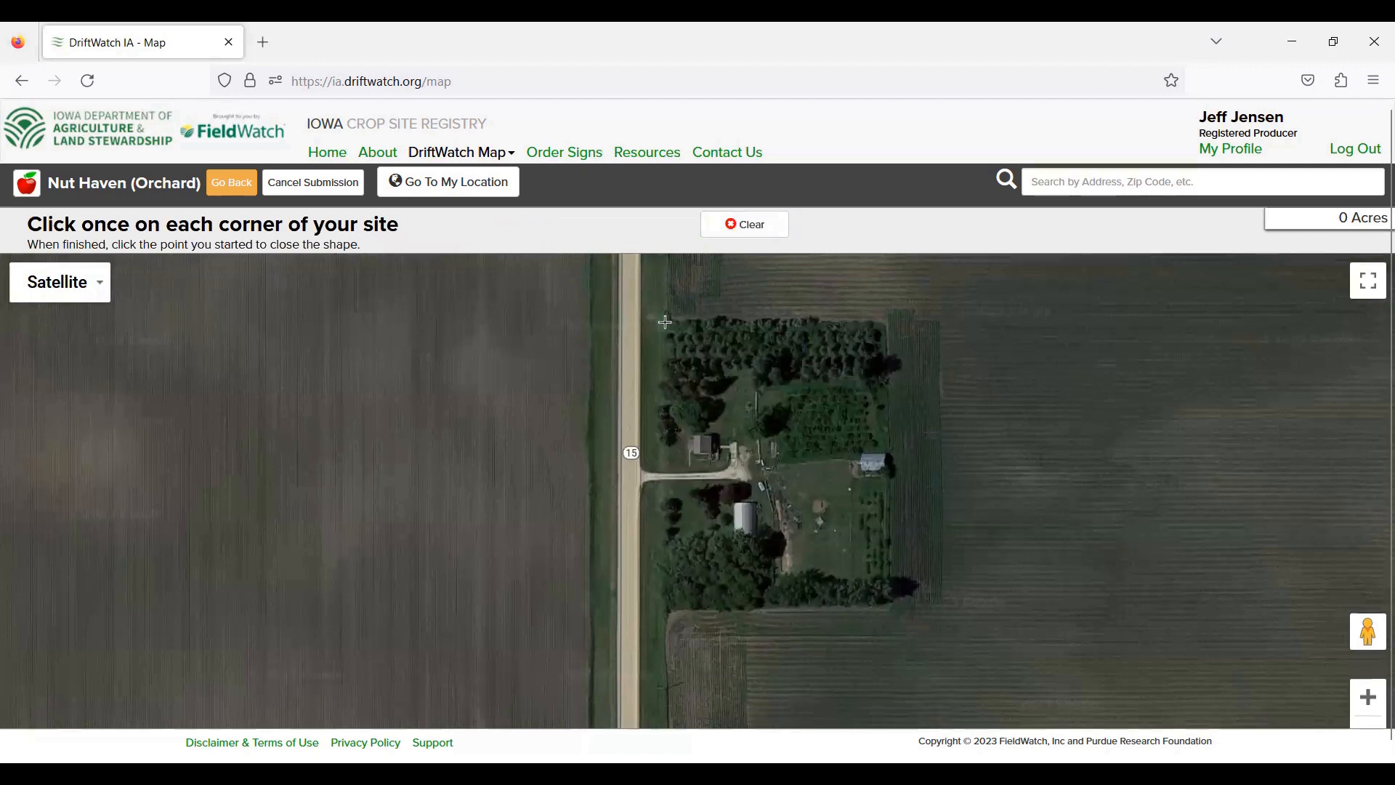
pyautogui.click(665, 322)
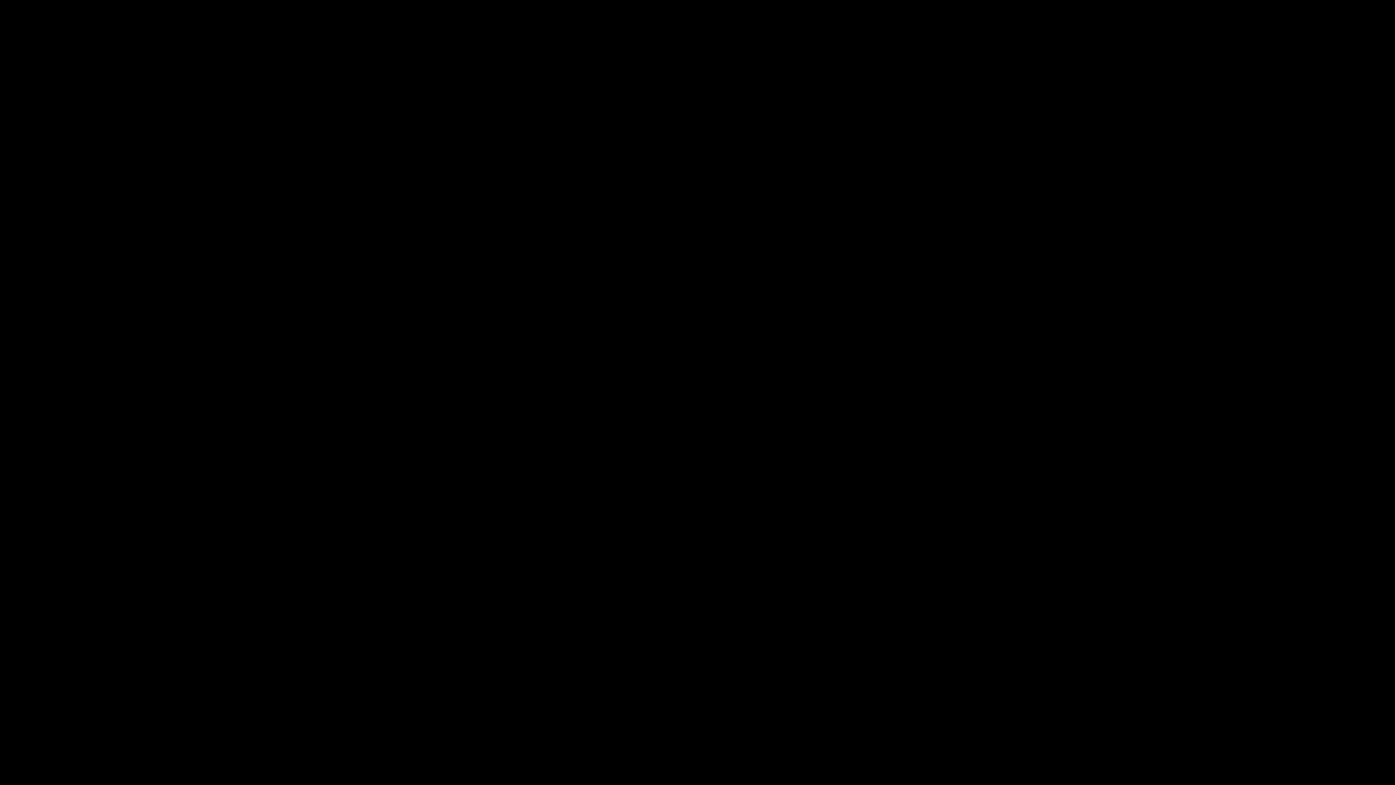
pyautogui.click(883, 321)
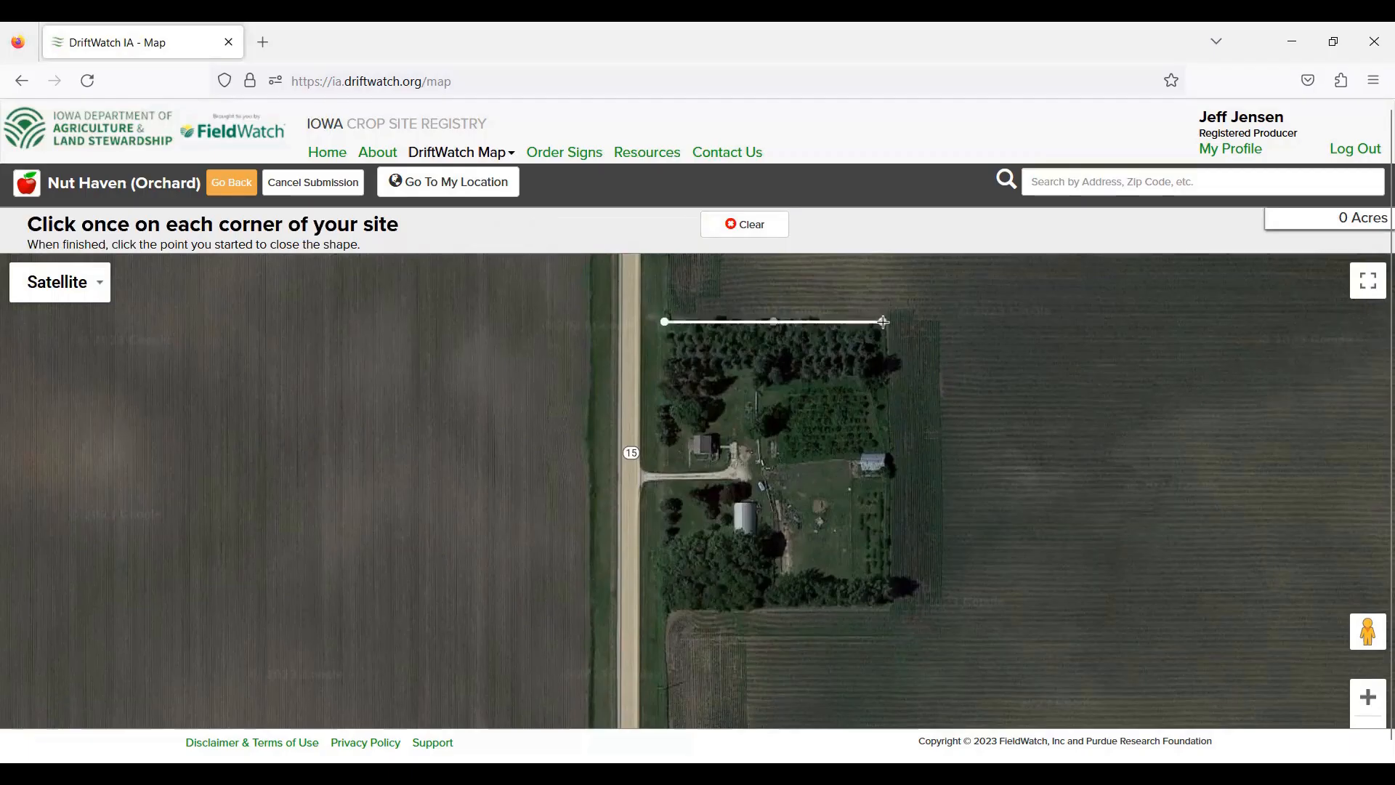
pyautogui.click(885, 477)
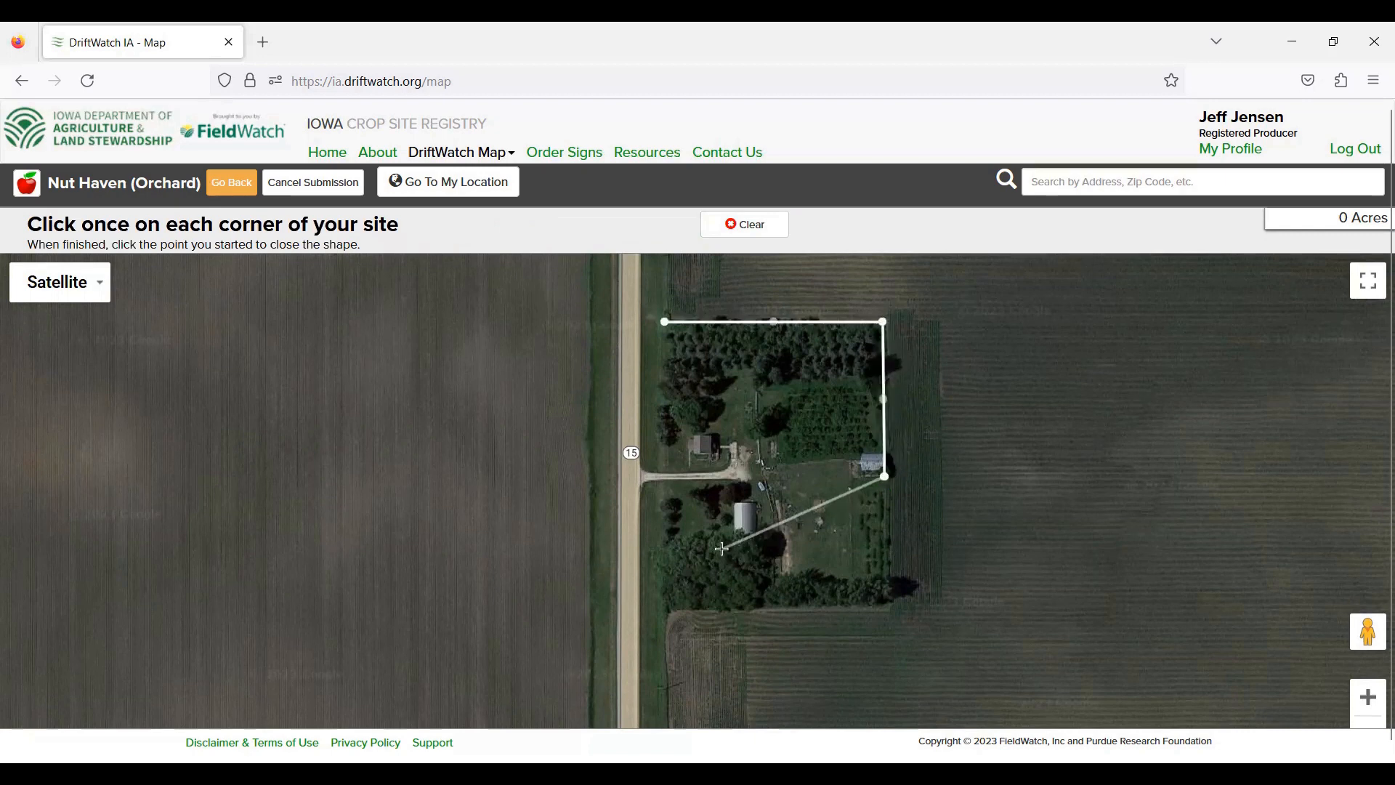
pyautogui.click(739, 608)
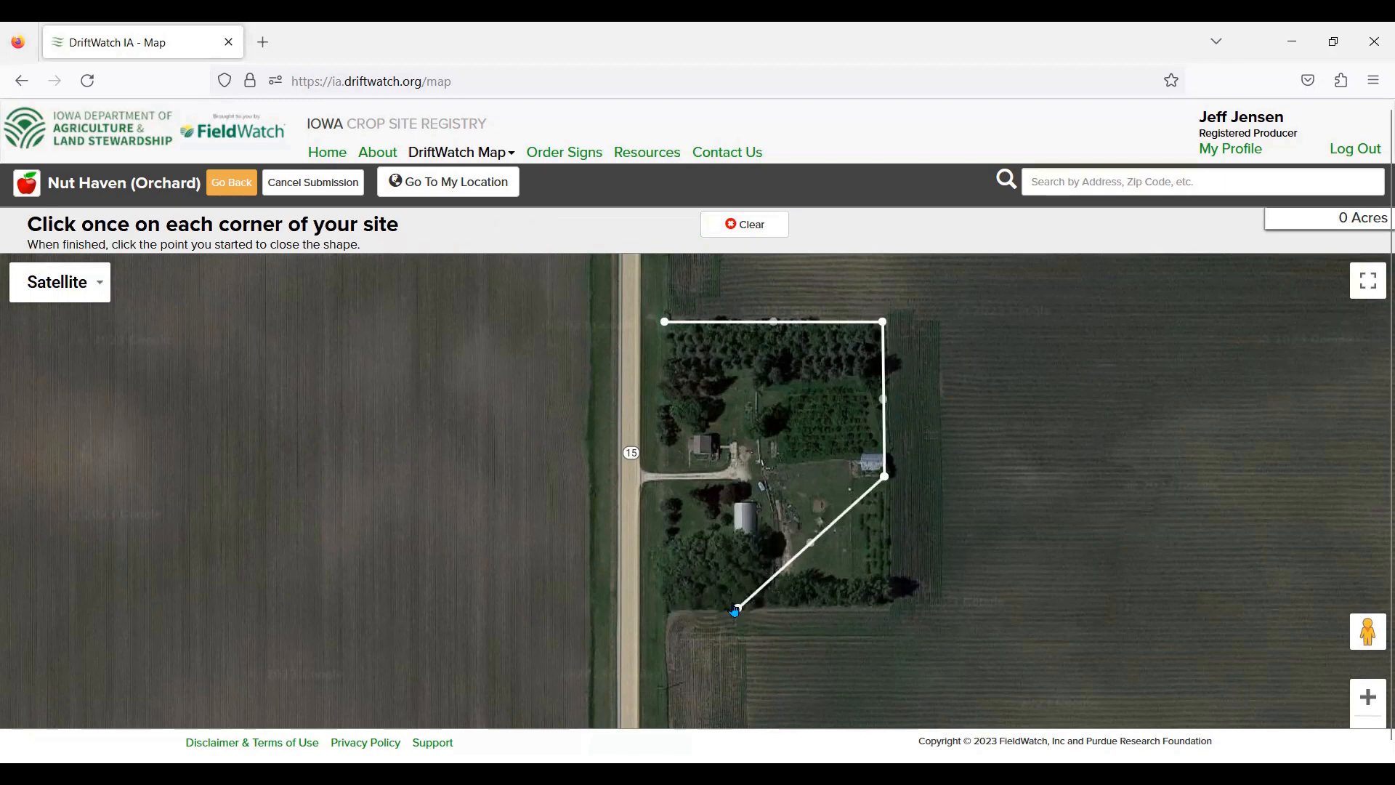
# Step: Clear and retrace the outline, close it as a 3.84-acre rectangle, and submit it
pyautogui.click(751, 228)
pyautogui.click(753, 225)
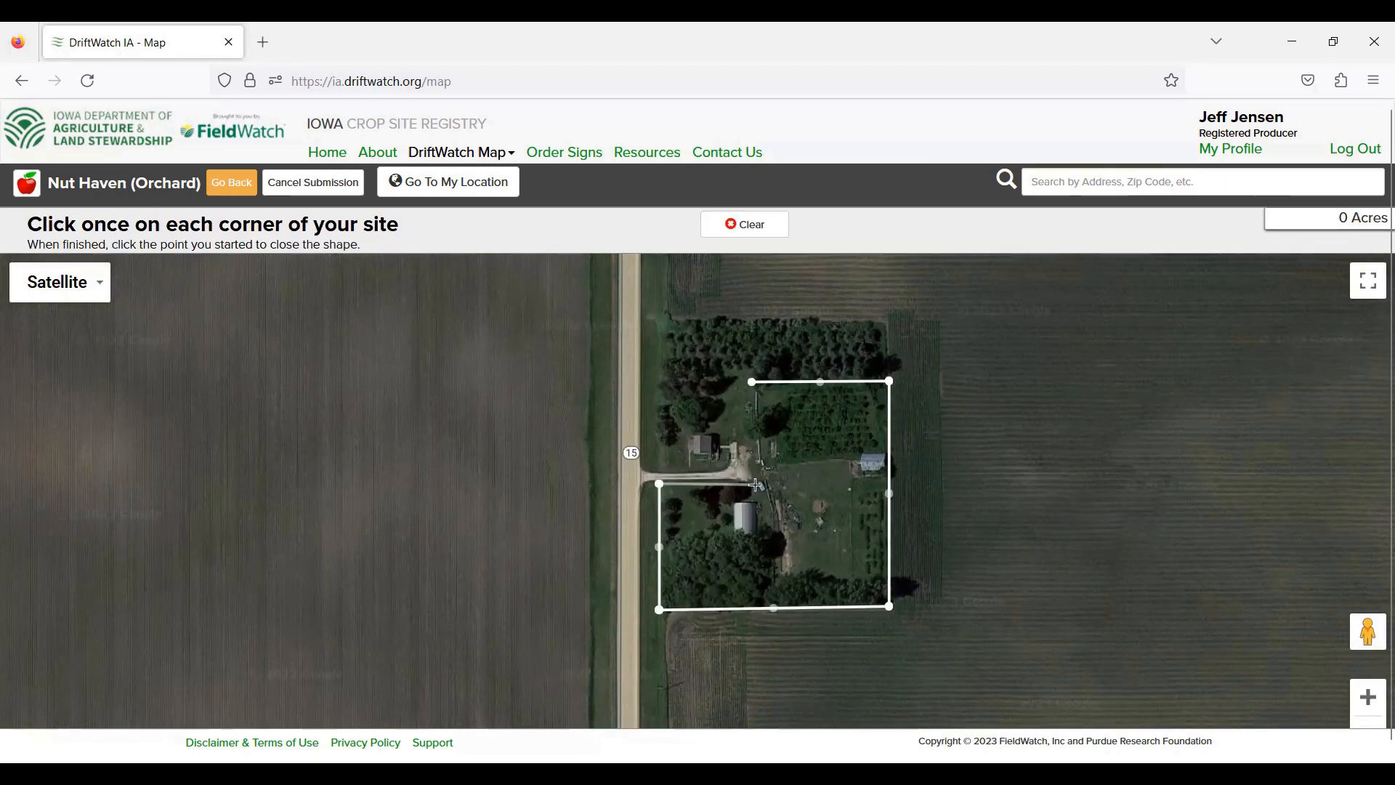
pyautogui.click(756, 484)
pyautogui.click(753, 385)
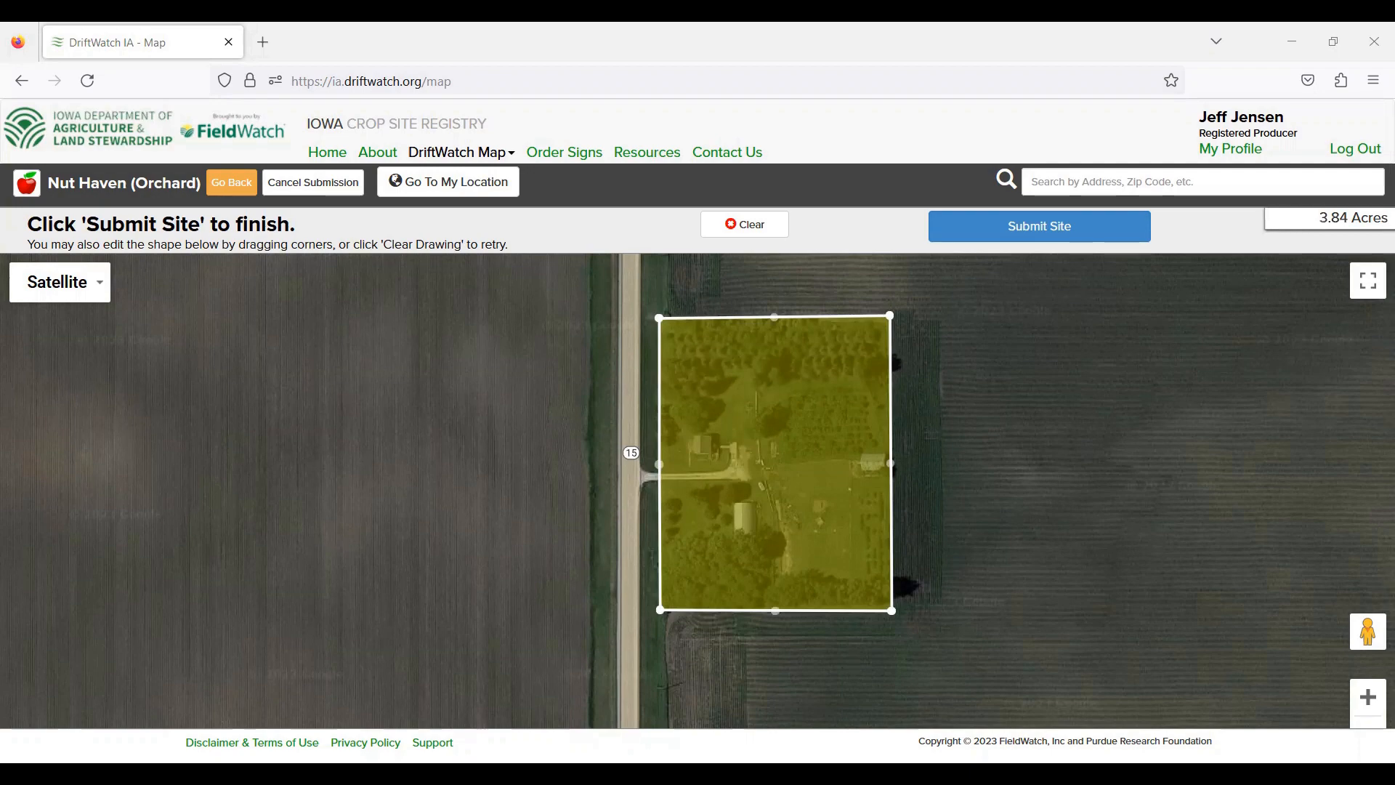
pyautogui.click(1084, 227)
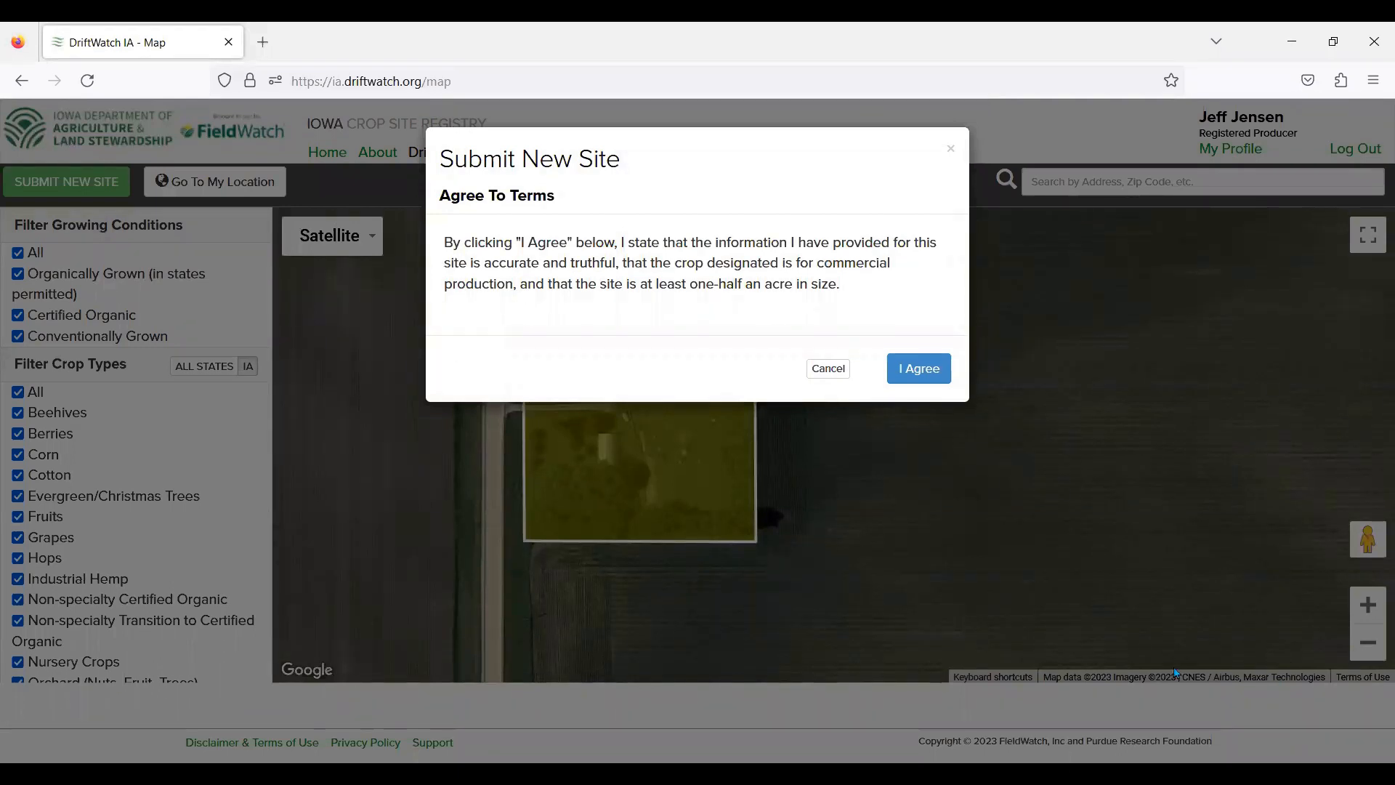
# Step: Agree to the terms, then dismiss the sent-for-approval alert for Nut Haven
pyautogui.click(921, 369)
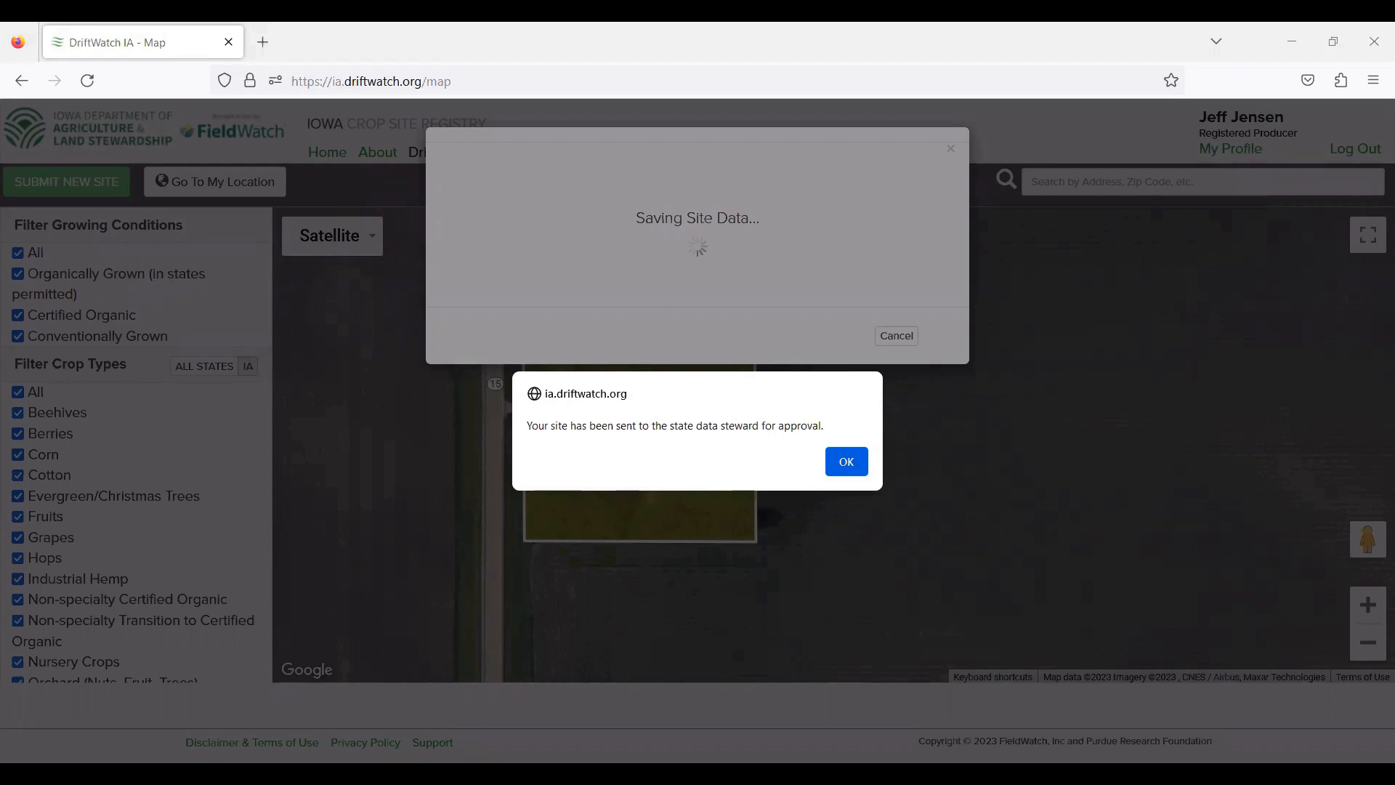
pyautogui.click(843, 462)
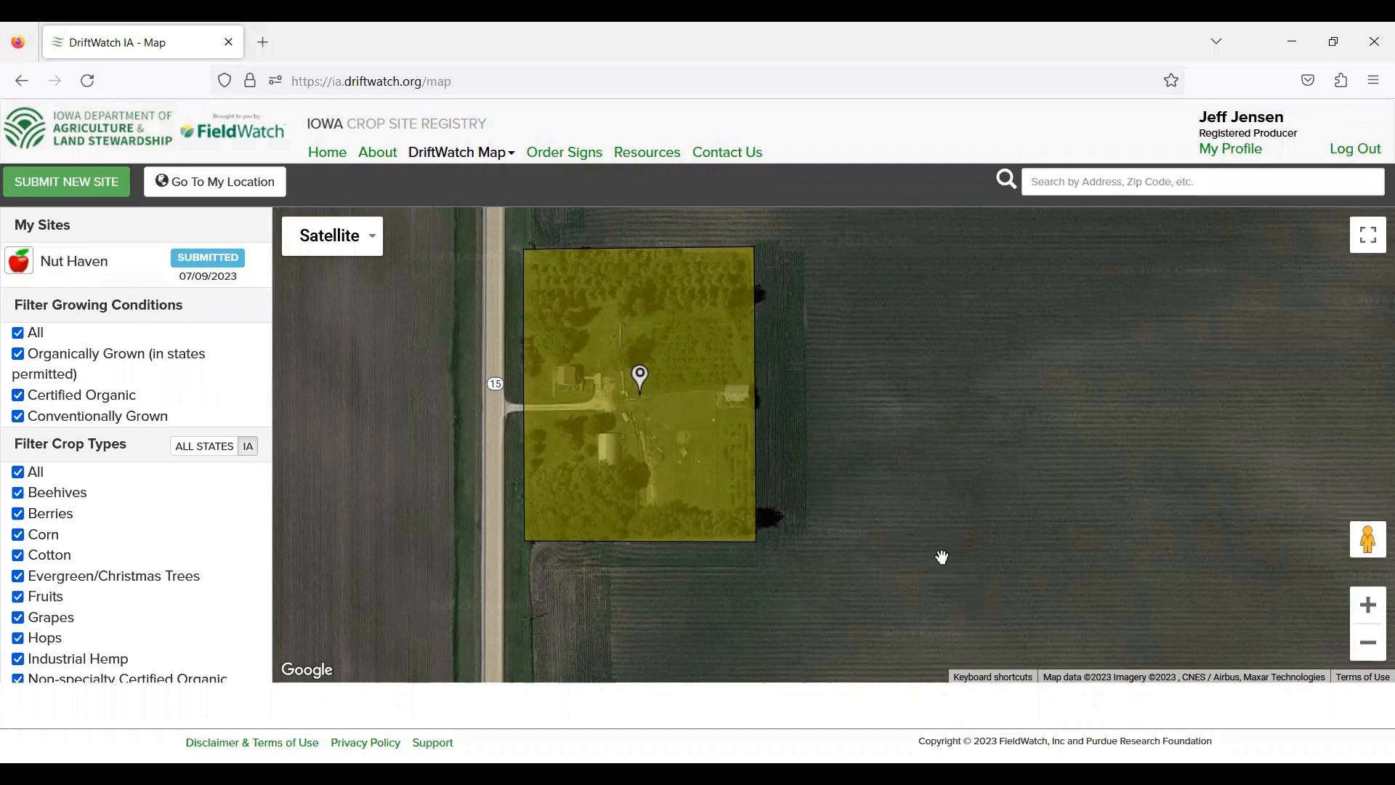
# Step: View the Nut Haven site's details under My Sites, then close them
pyautogui.scroll(-10, 943, 557)
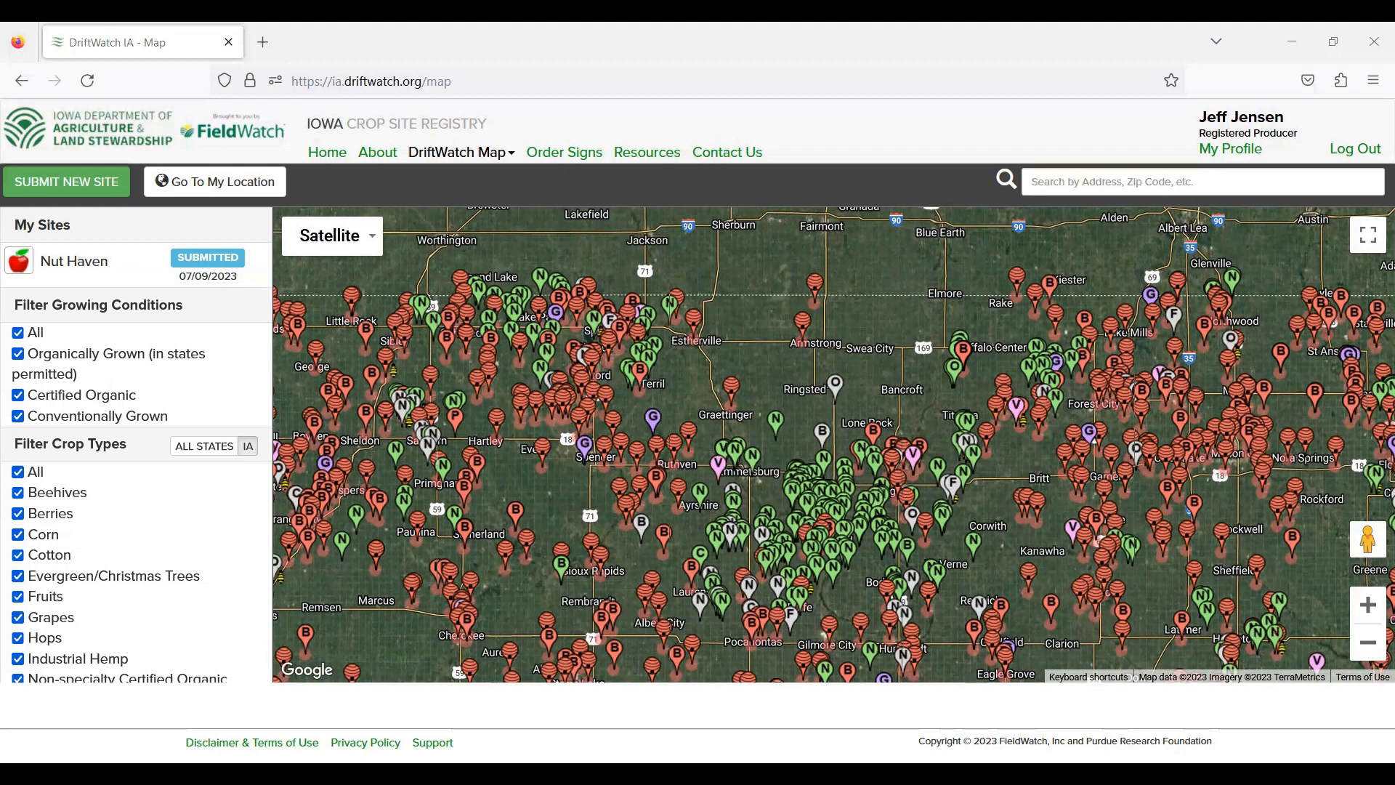
pyautogui.click(996, 564)
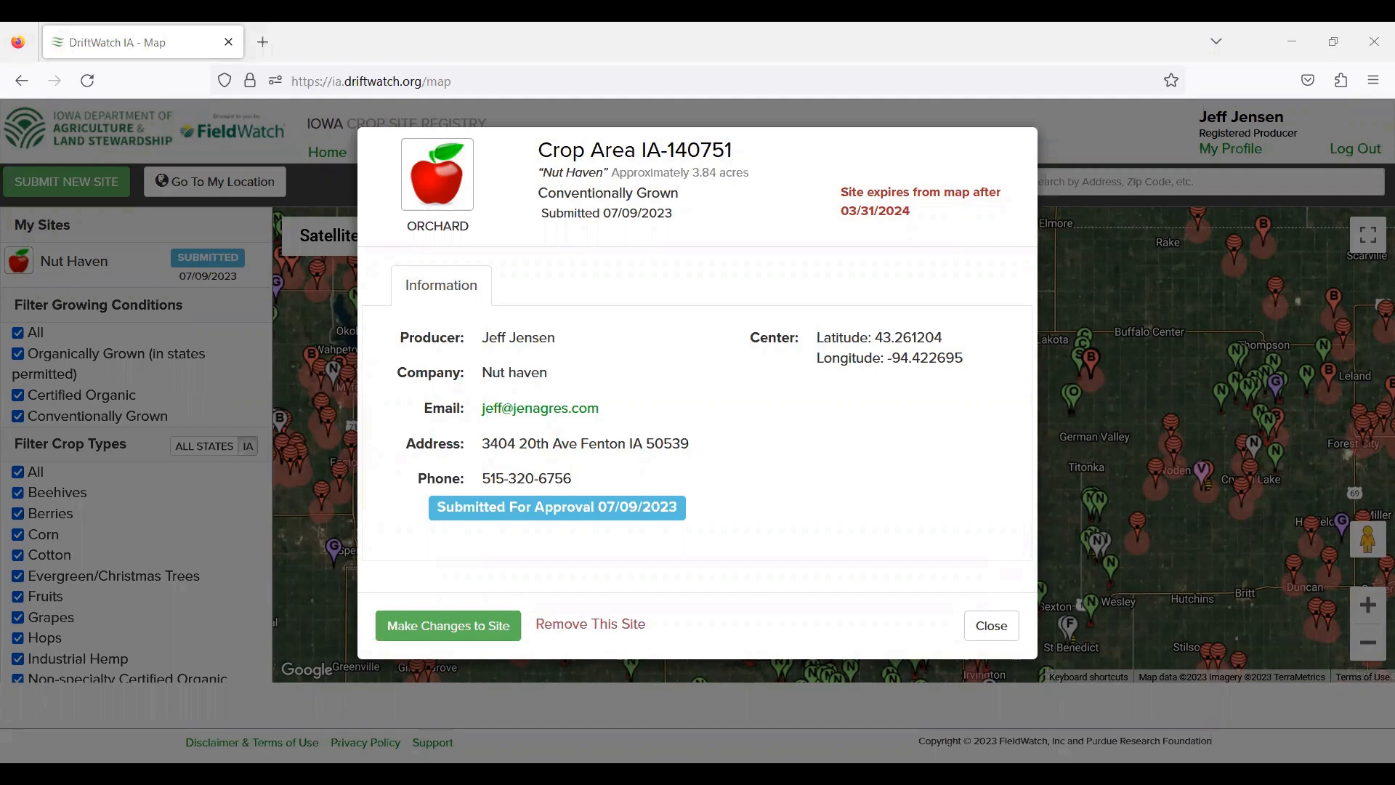
pyautogui.click(991, 626)
# Step: Zoom the map out to show neighbouring farms, roads and towns around the site
pyautogui.click(1369, 643)
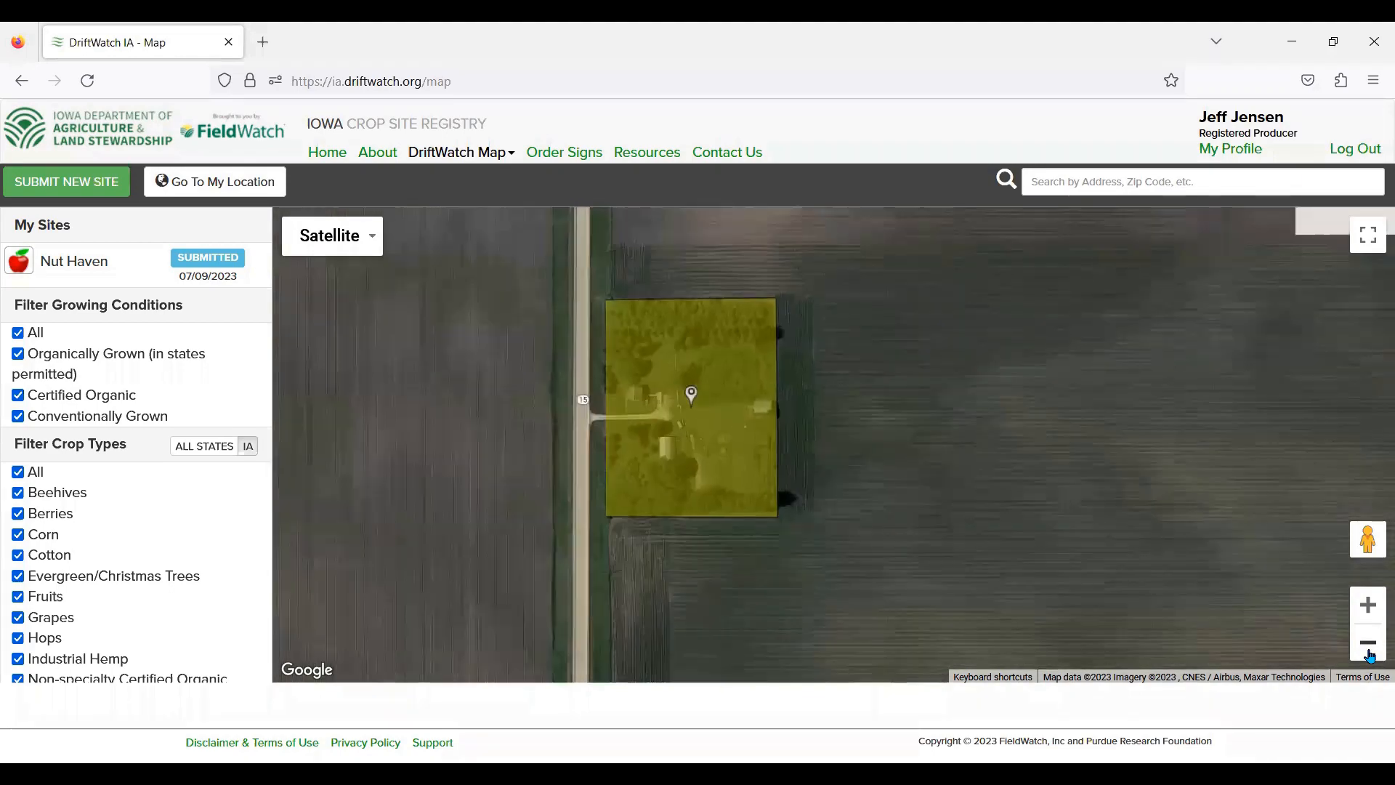
pyautogui.click(1369, 644)
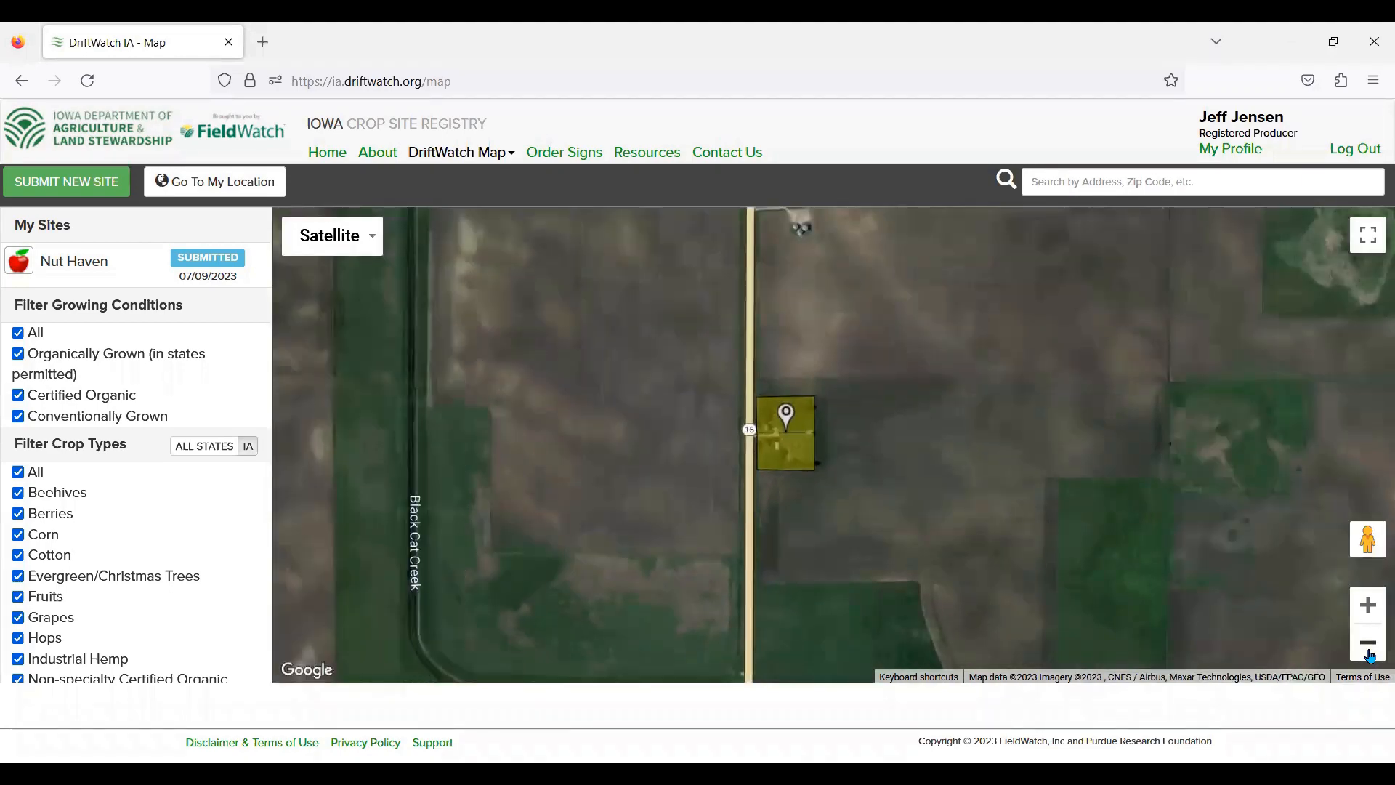
pyautogui.click(1370, 652)
pyautogui.click(1371, 653)
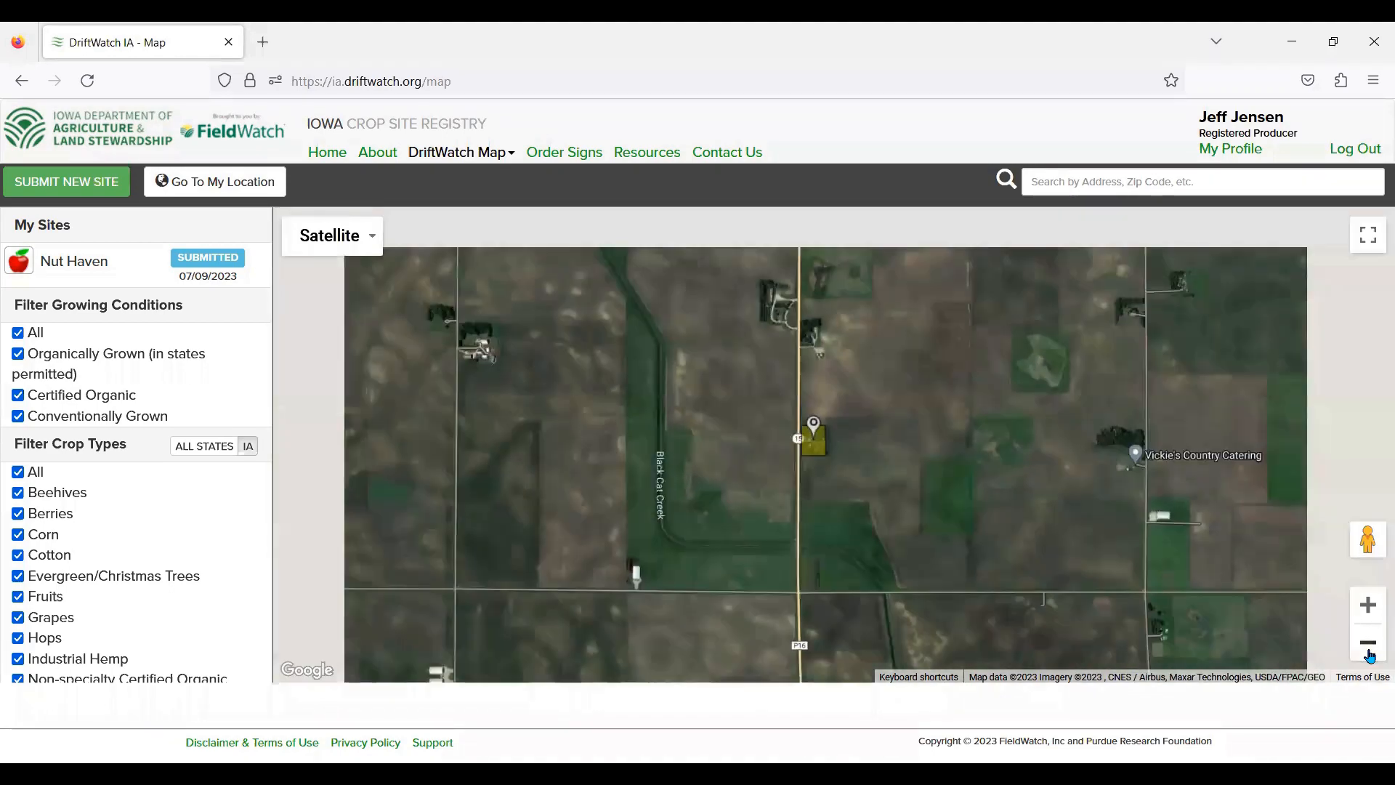
pyautogui.click(1370, 653)
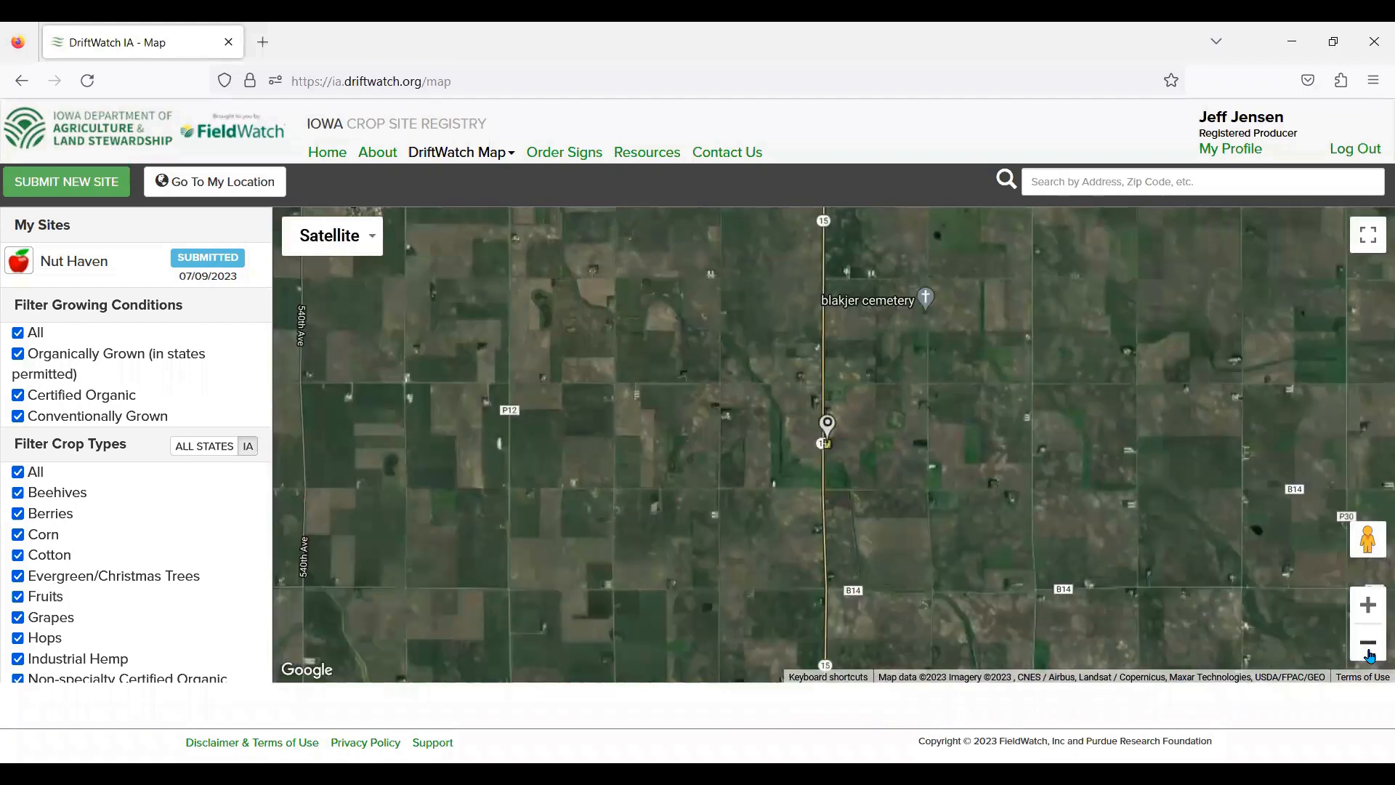
pyautogui.click(1370, 653)
pyautogui.click(1370, 653)
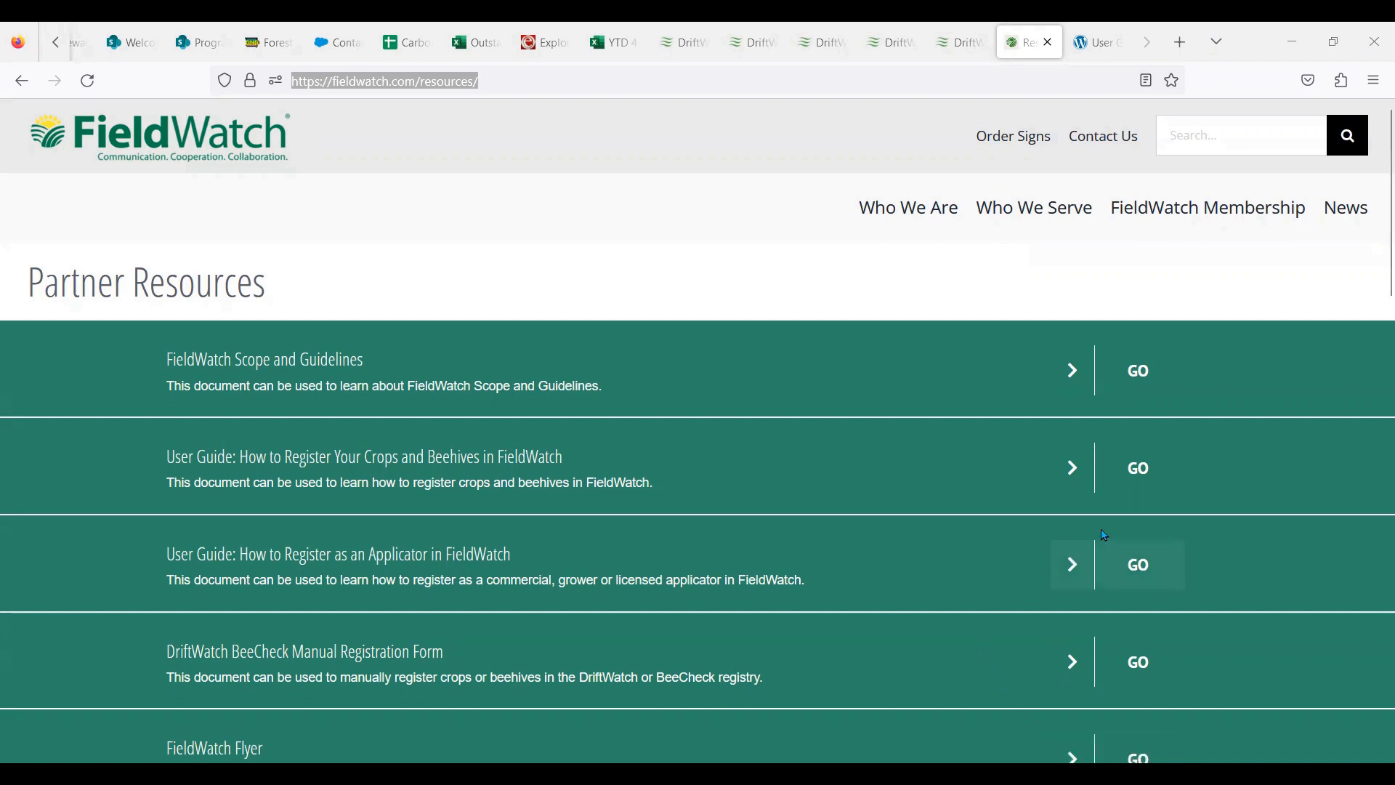
# Step: Open the 'How to Register Crops and BeeHives in FieldWatch 2017' user guide PDF
pyautogui.click(1128, 468)
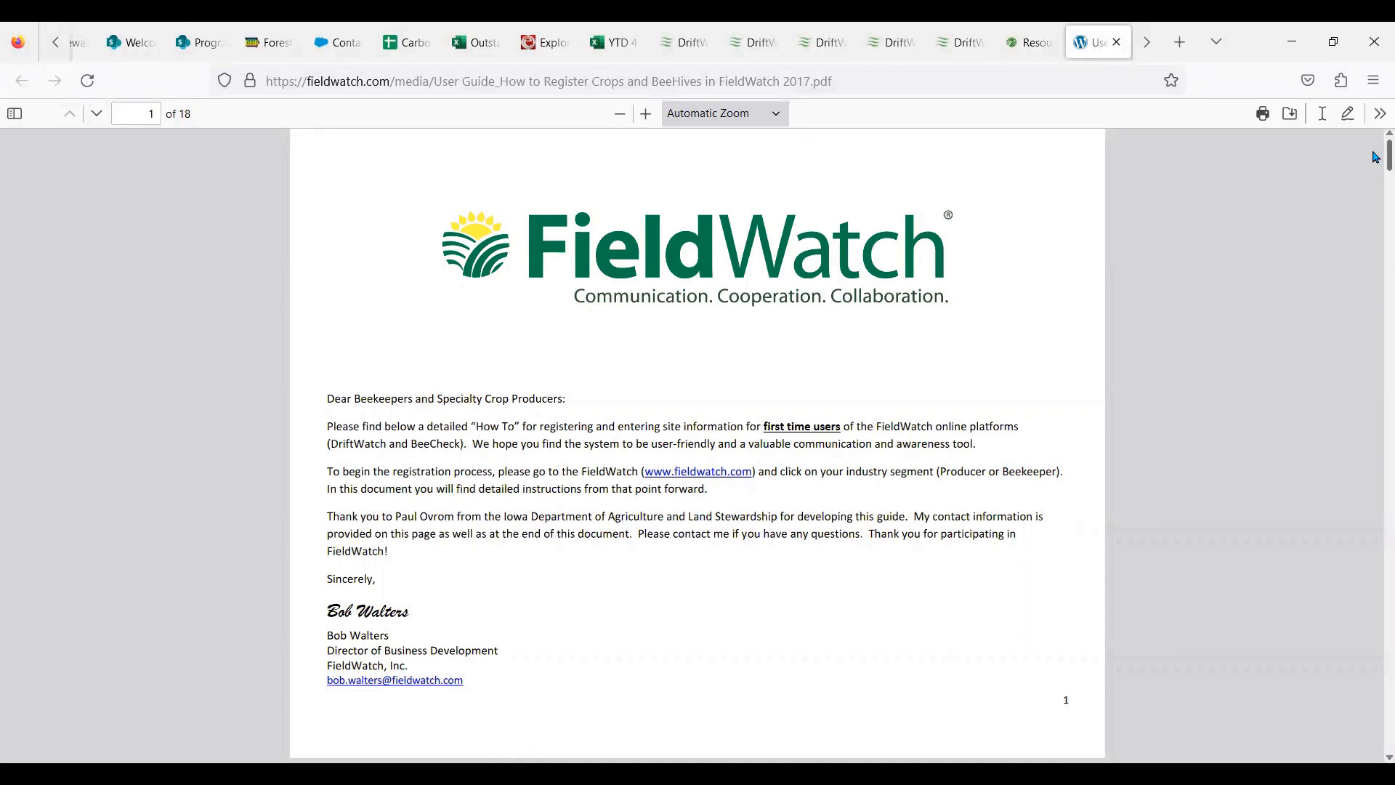
pyautogui.moveTo(1375, 157); pyautogui.dragTo(1376, 195)
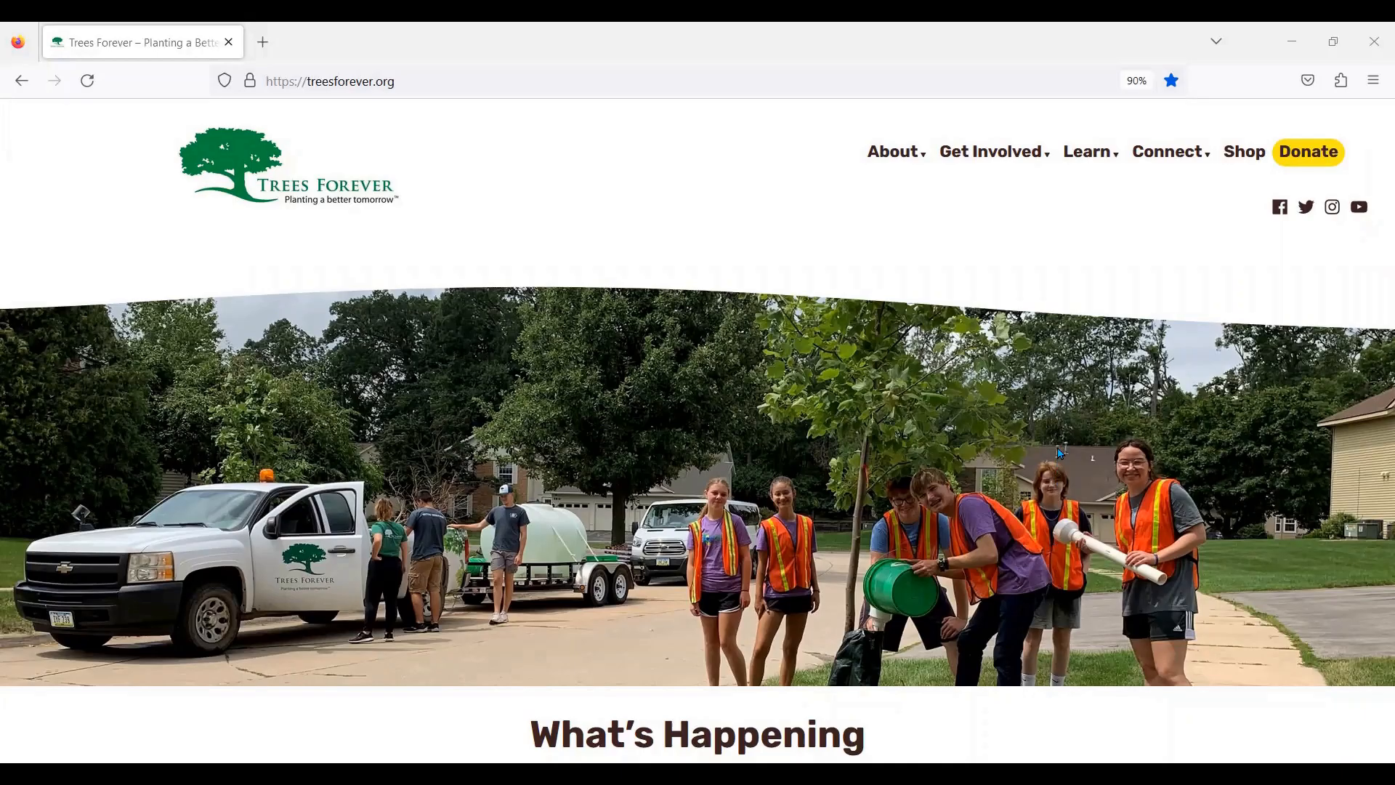
# Step: Open Learn > Accelerating Agroforestry and scroll down to the USDA National Agroforestry Center credit
pyautogui.moveTo(1090, 159)
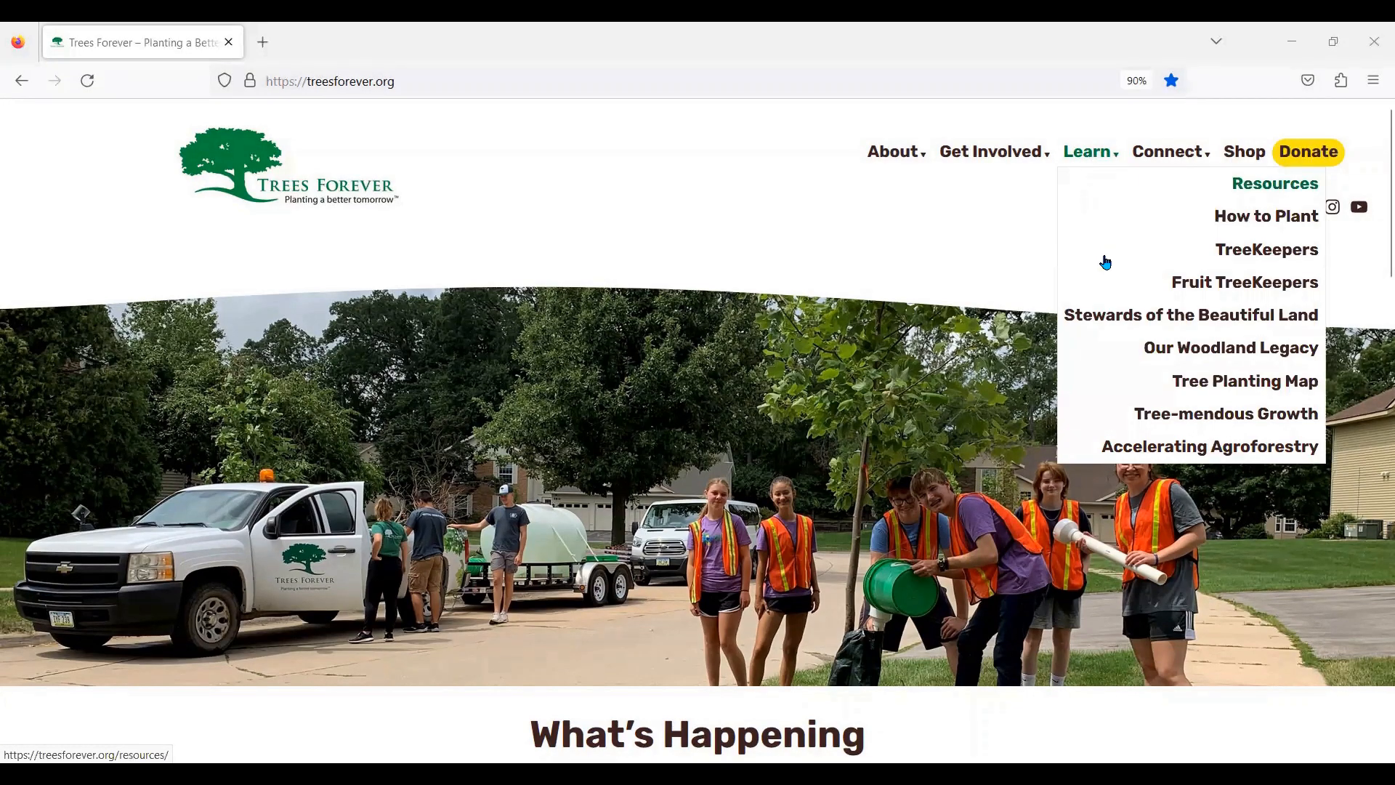
pyautogui.click(1163, 449)
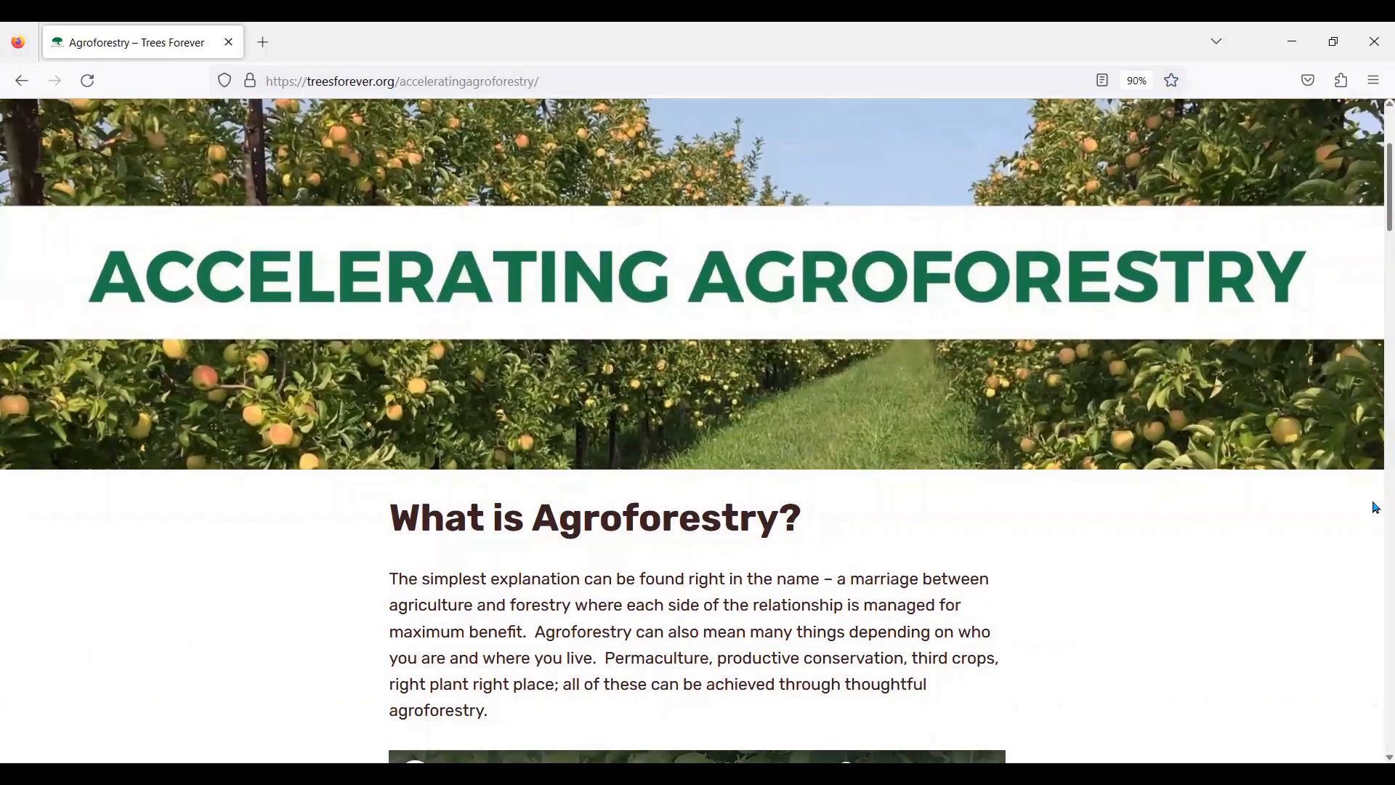
pyautogui.scroll(-10, 1377, 436)
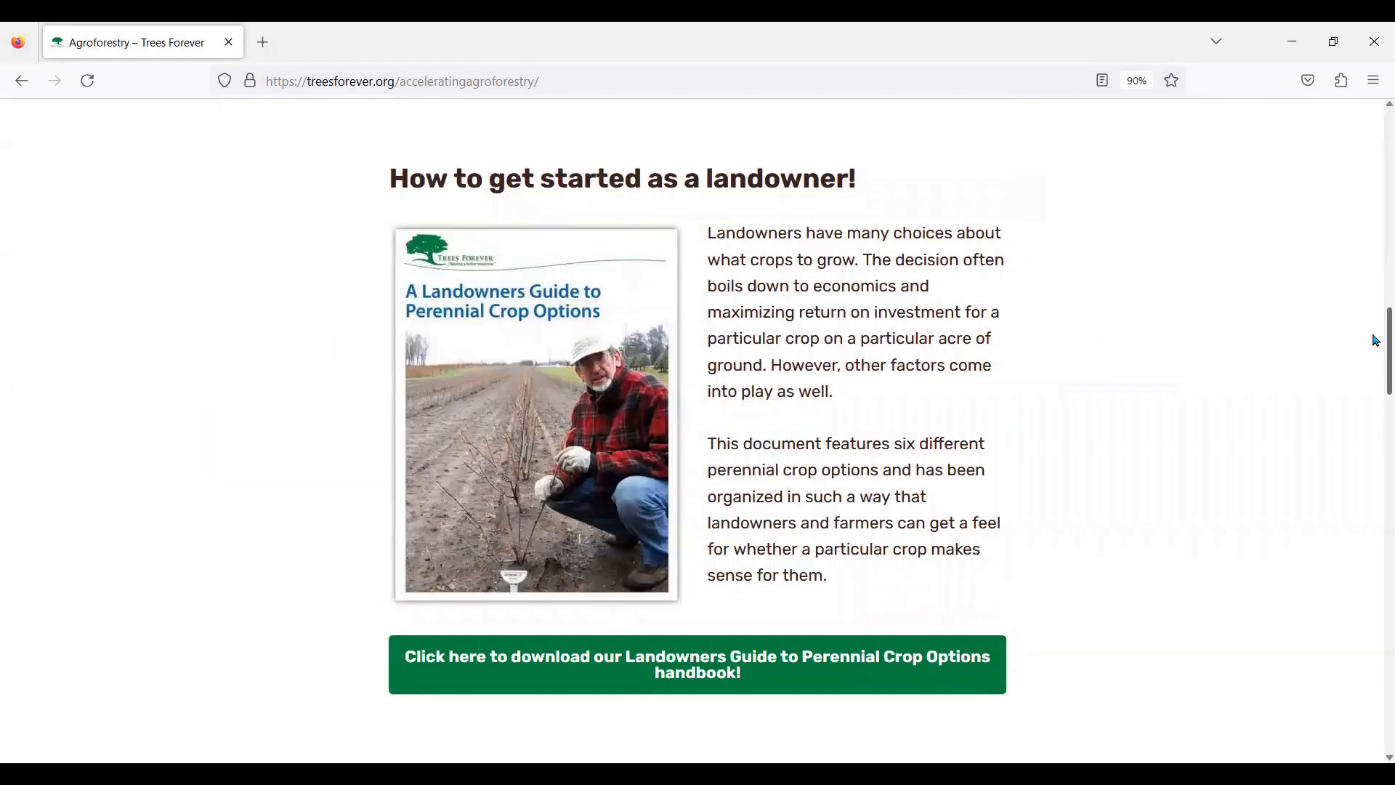
pyautogui.scroll(-5, 1377, 385)
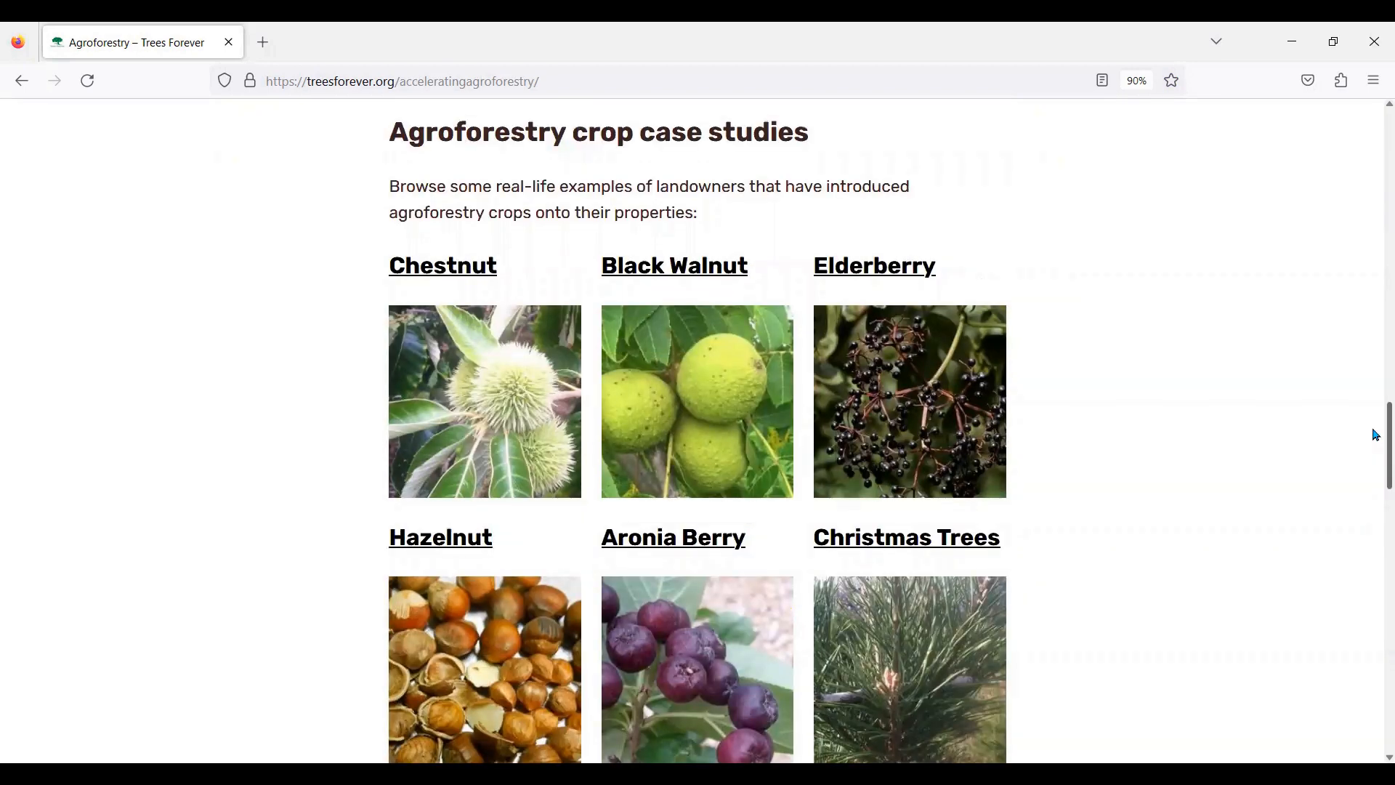
pyautogui.moveTo(1376, 436); pyautogui.dragTo(1374, 538)
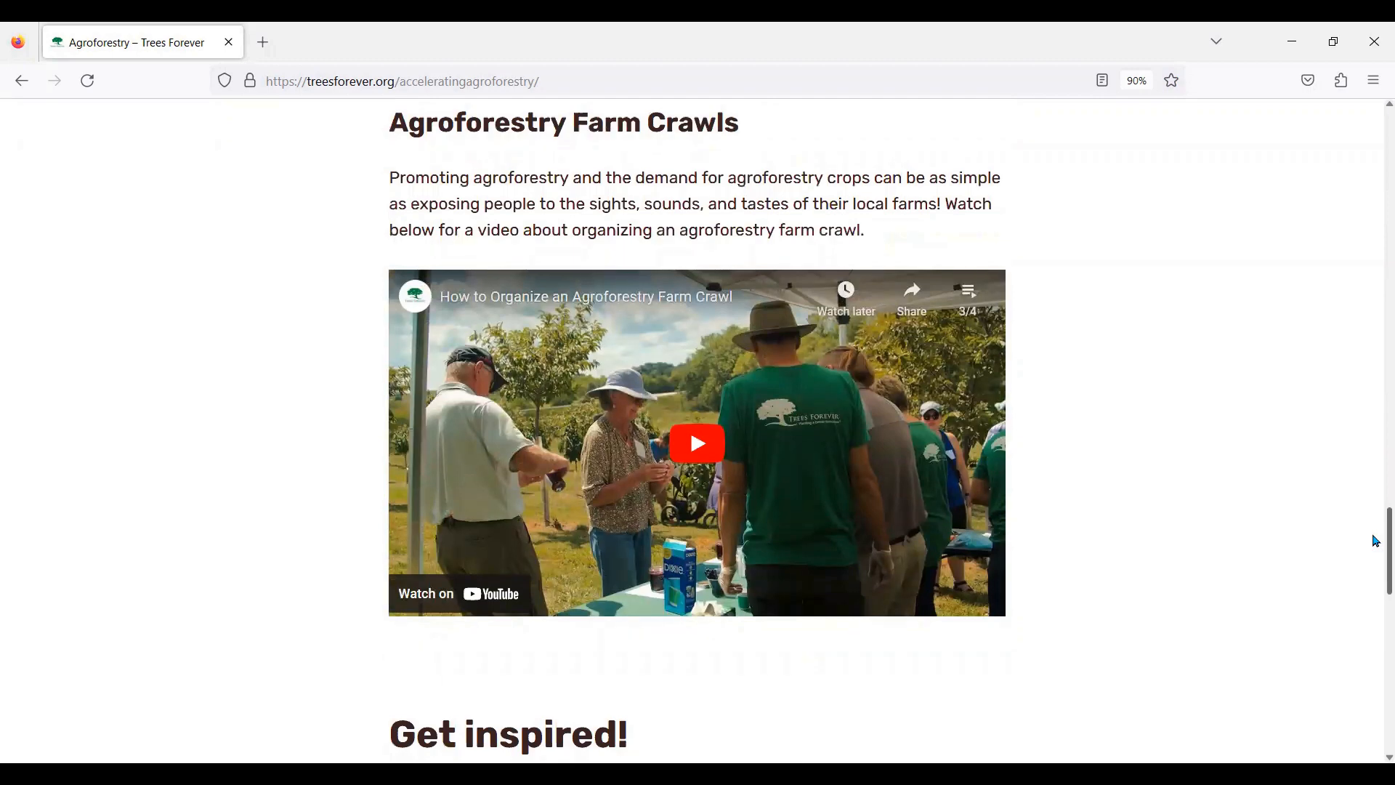
pyautogui.moveTo(1377, 541); pyautogui.dragTo(1373, 554)
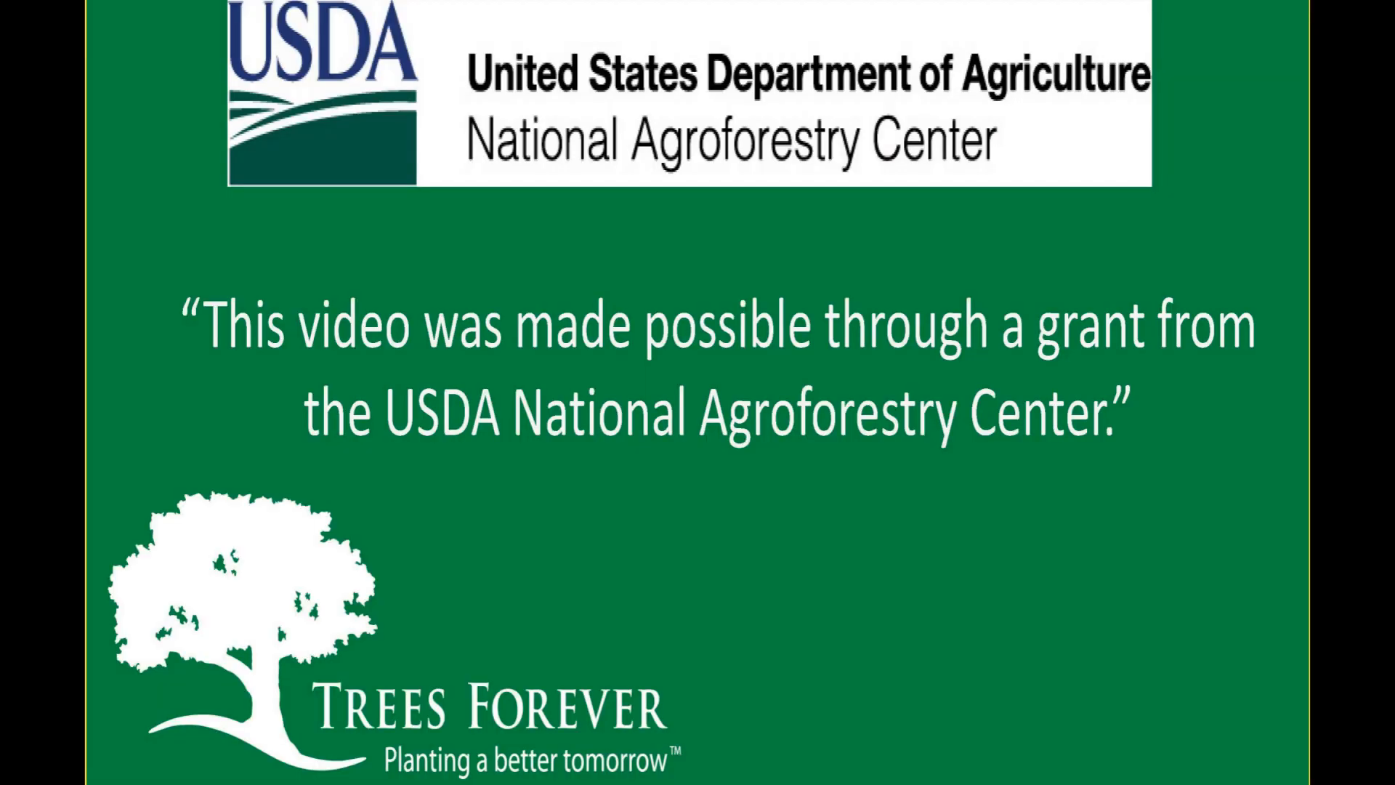